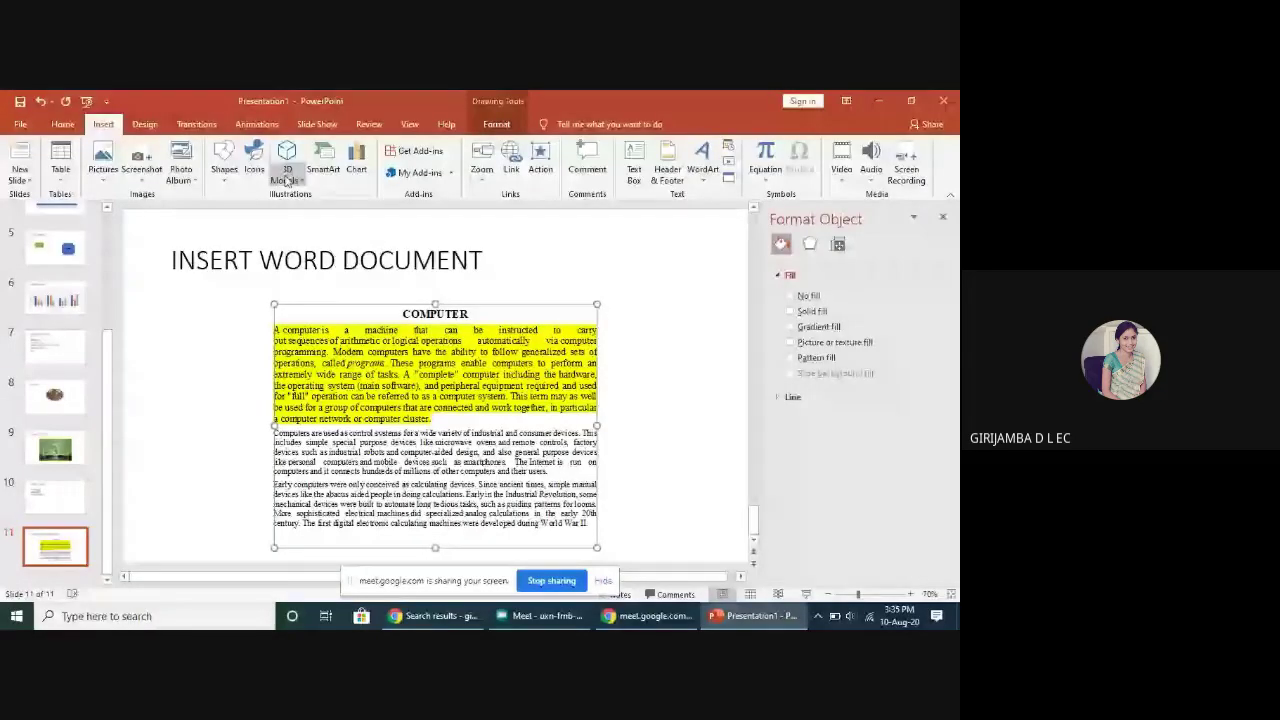
- Add a new slide after the INSERT WORD DOCUMENT slide and title it INSERT EXCEL
{"action": "left_click", "coordinate": [217, 424]}
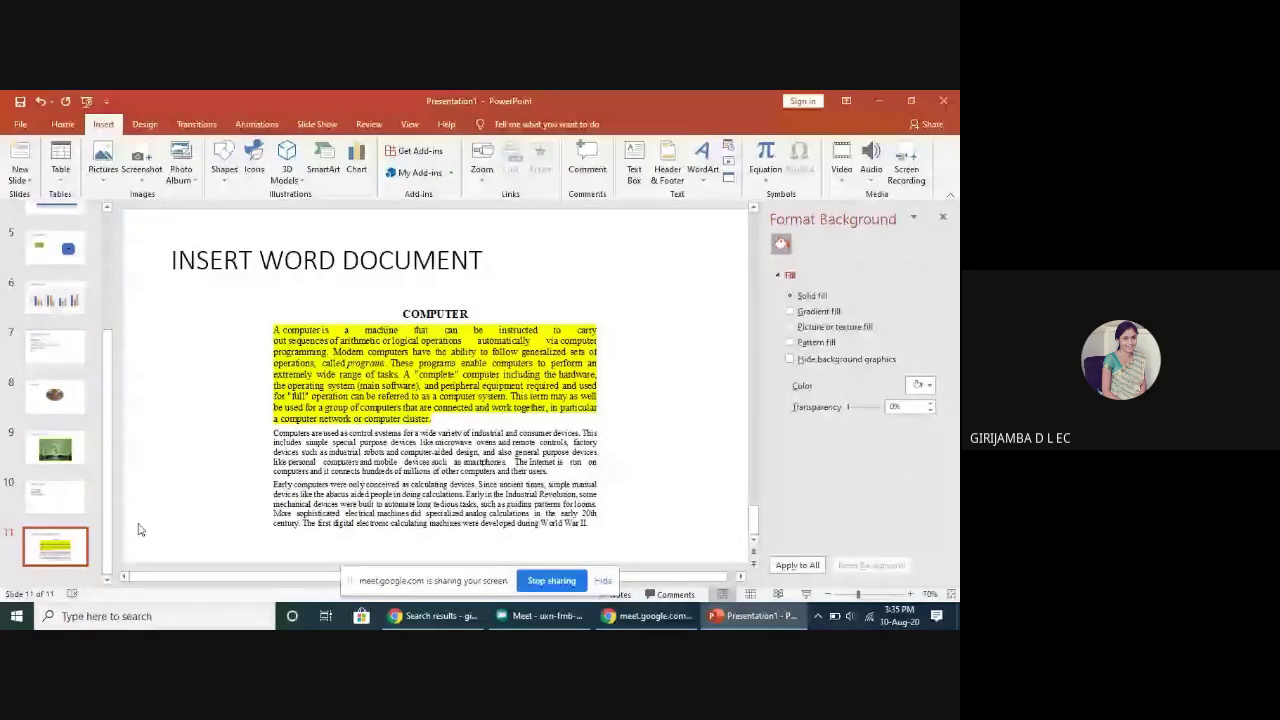
{"action": "left_click", "coordinate": [19, 155]}
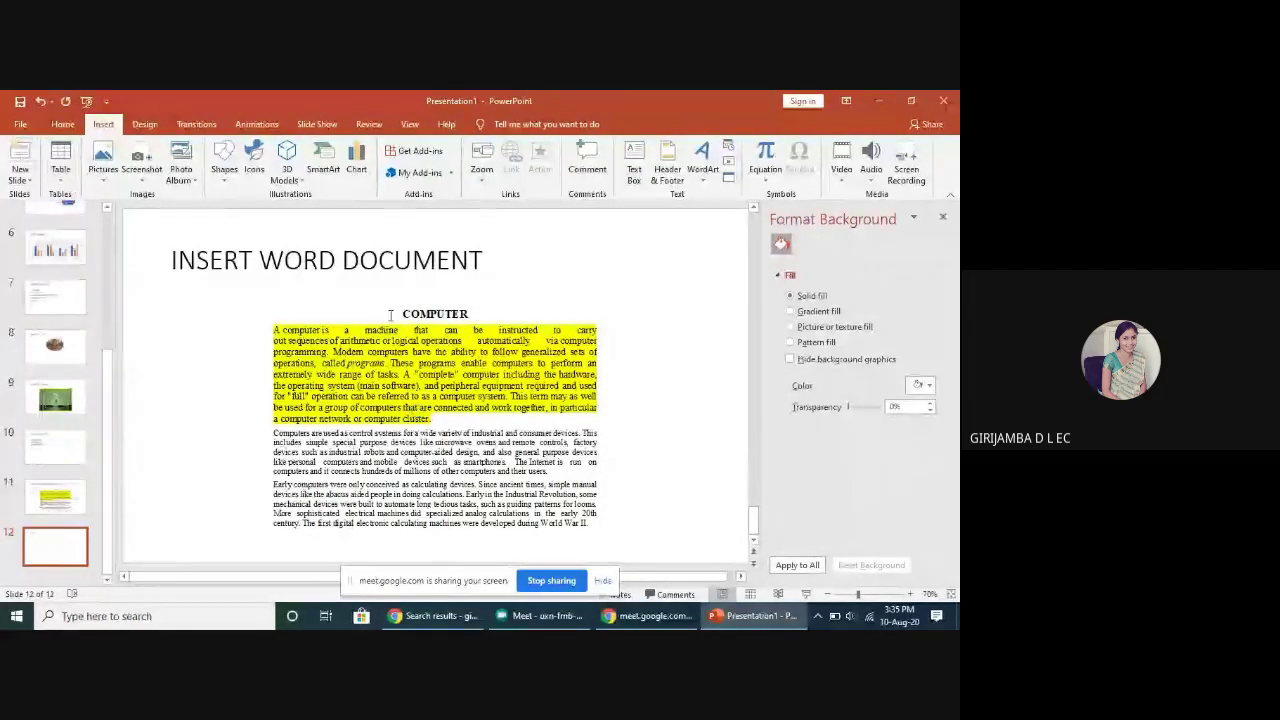
{"action": "left_click", "coordinate": [339, 268]}
{"action": "type", "text": "INS"}
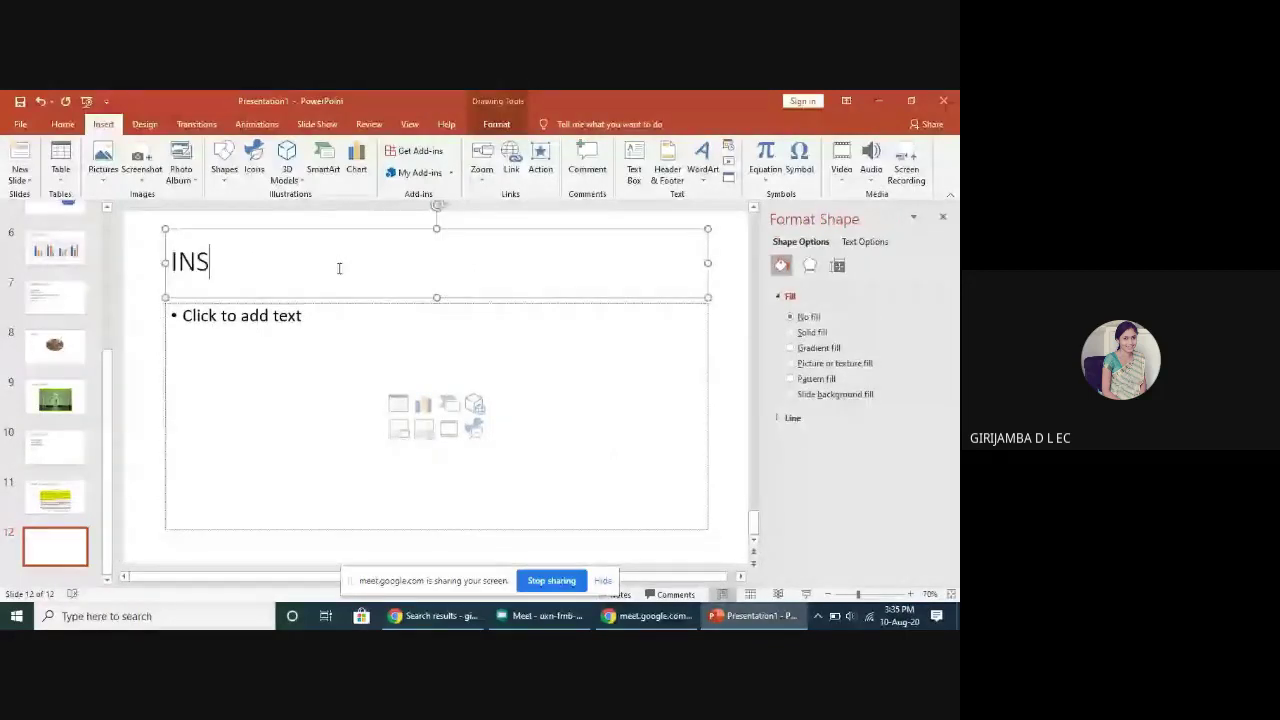
{"action": "type", "text": "ERT EXCEL"}
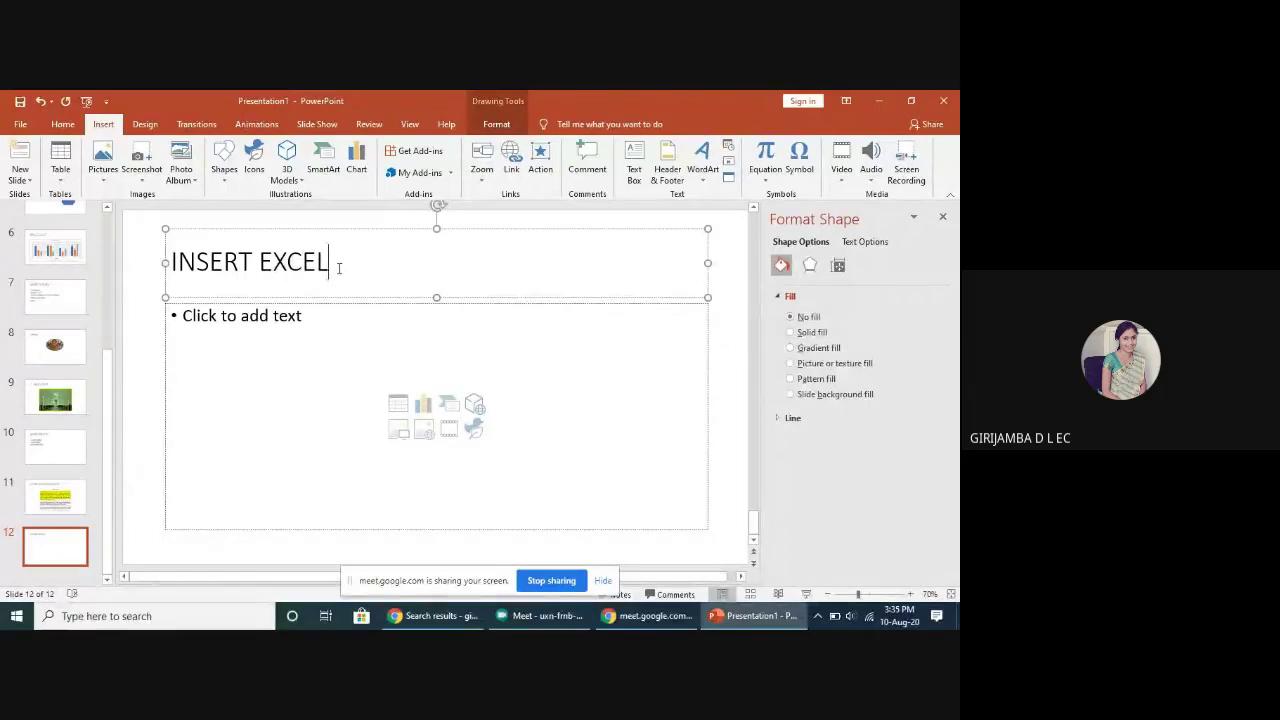
- Start inserting an object from file in the slide body, choosing the EXCEL workbook from Desktop > TEACHERS TRAINING PROGRAM > SAMPLE DOCUMENTS
{"action": "left_click", "coordinate": [274, 392]}
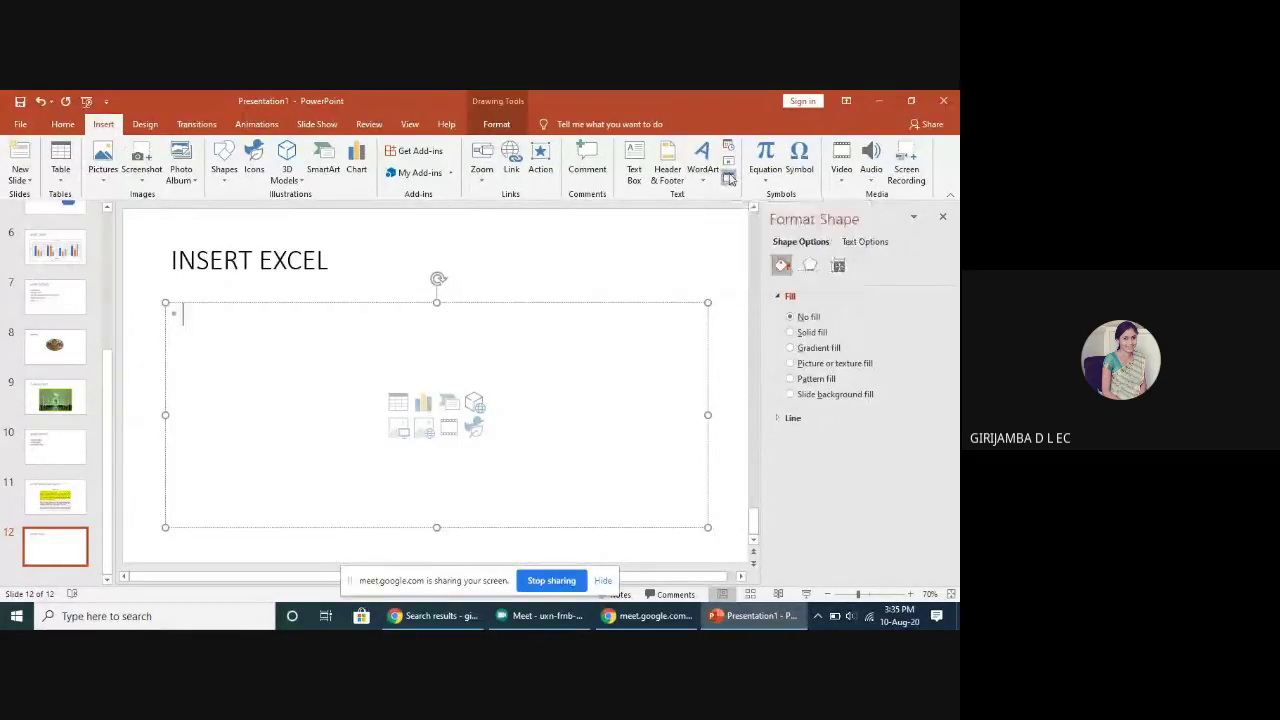
{"action": "left_click", "coordinate": [729, 178]}
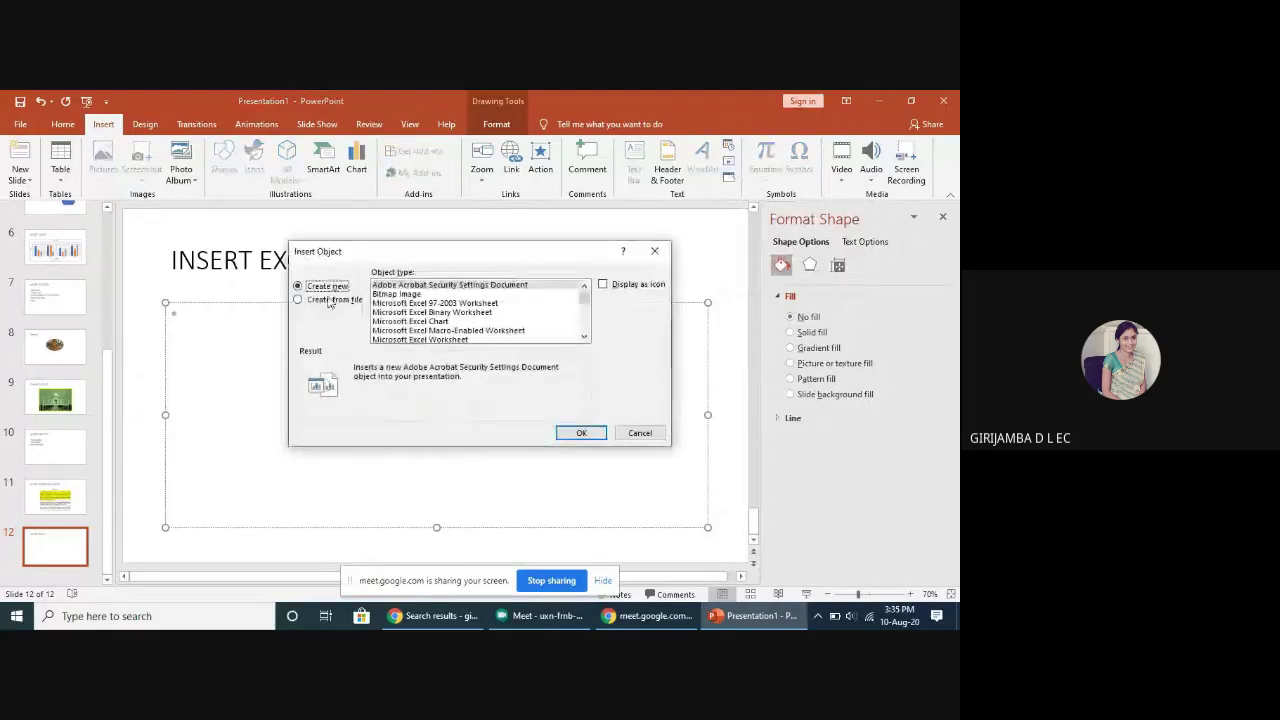
{"action": "left_click", "coordinate": [298, 300]}
{"action": "left_click", "coordinate": [395, 318]}
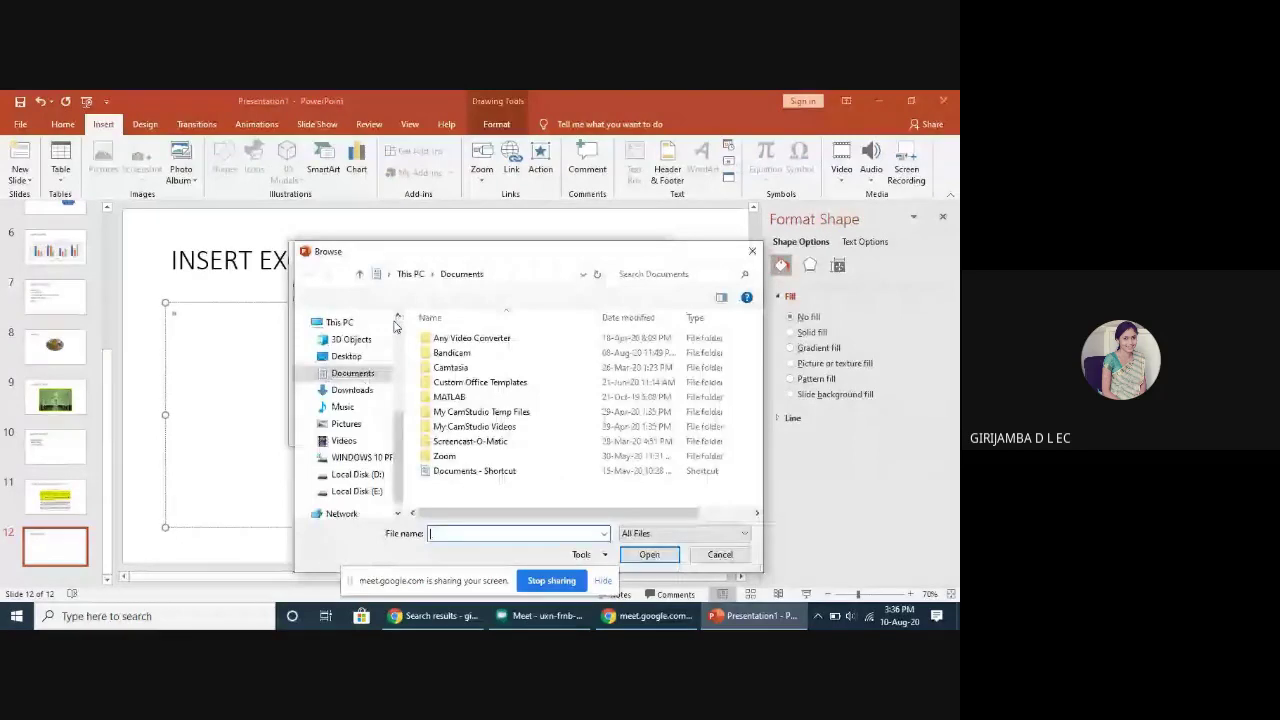
{"action": "left_click", "coordinate": [346, 357]}
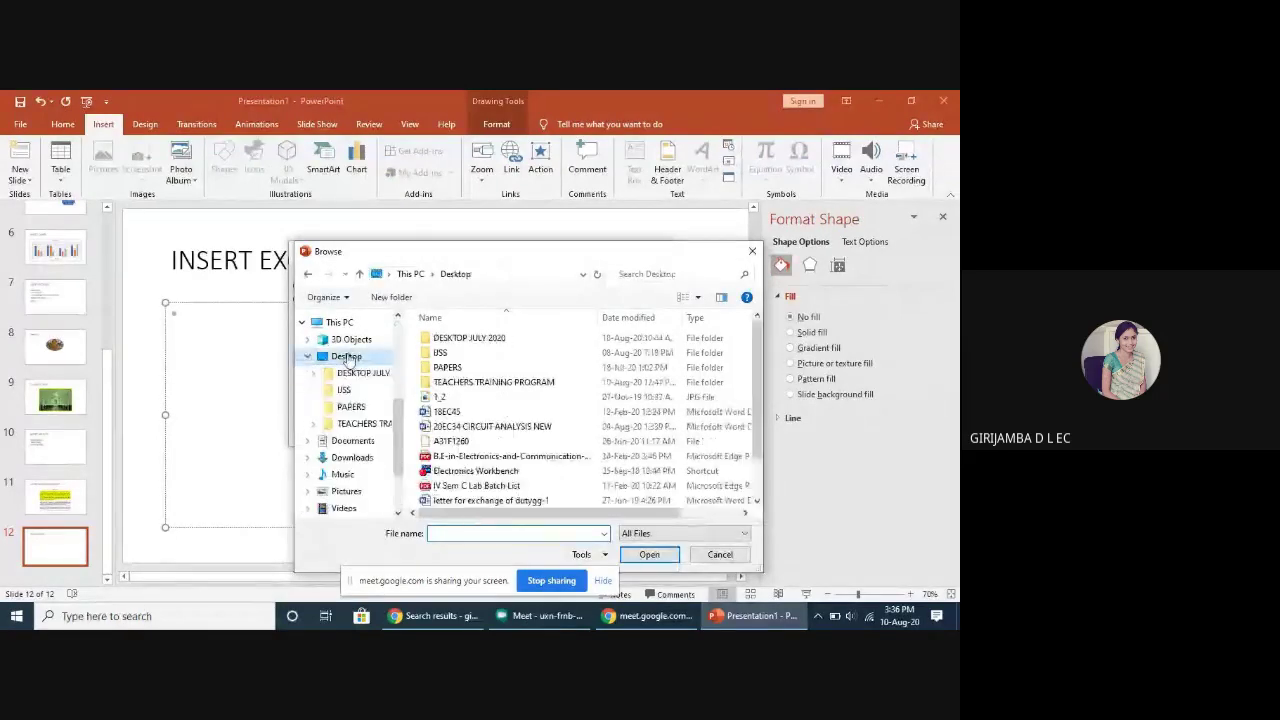
{"action": "double_click", "coordinate": [468, 383]}
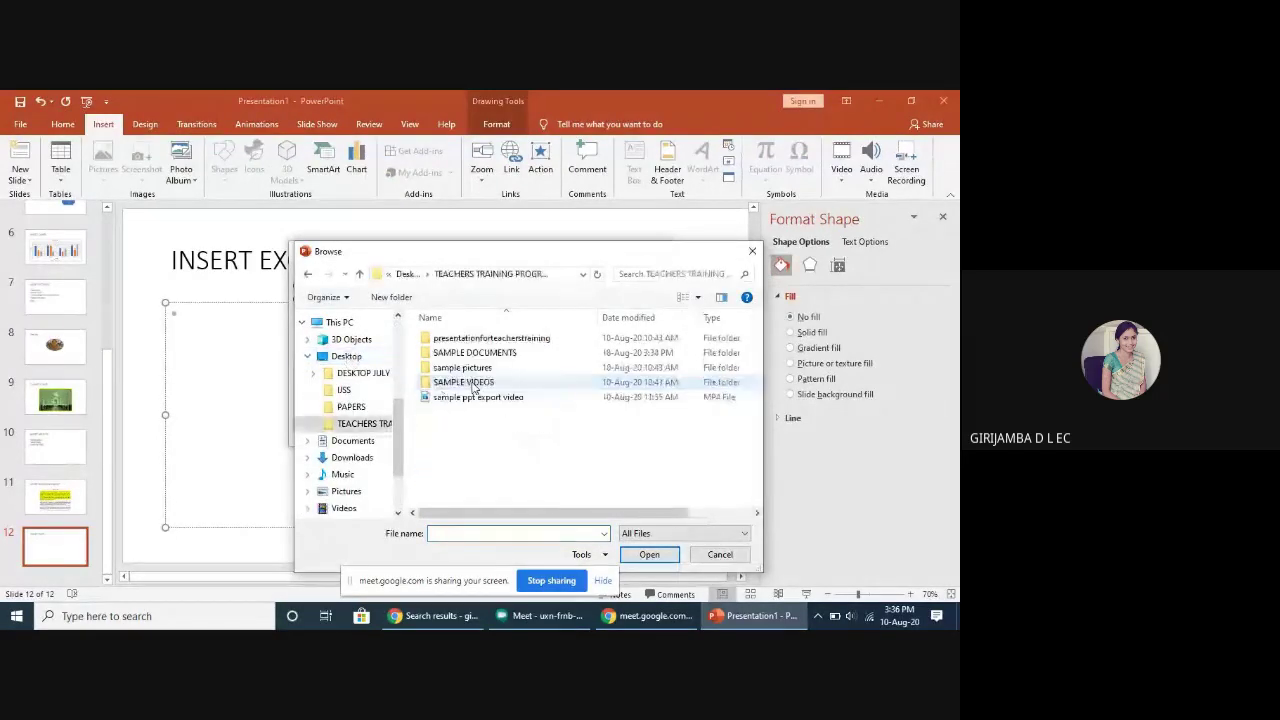
{"action": "double_click", "coordinate": [452, 352]}
{"action": "left_click", "coordinate": [444, 340]}
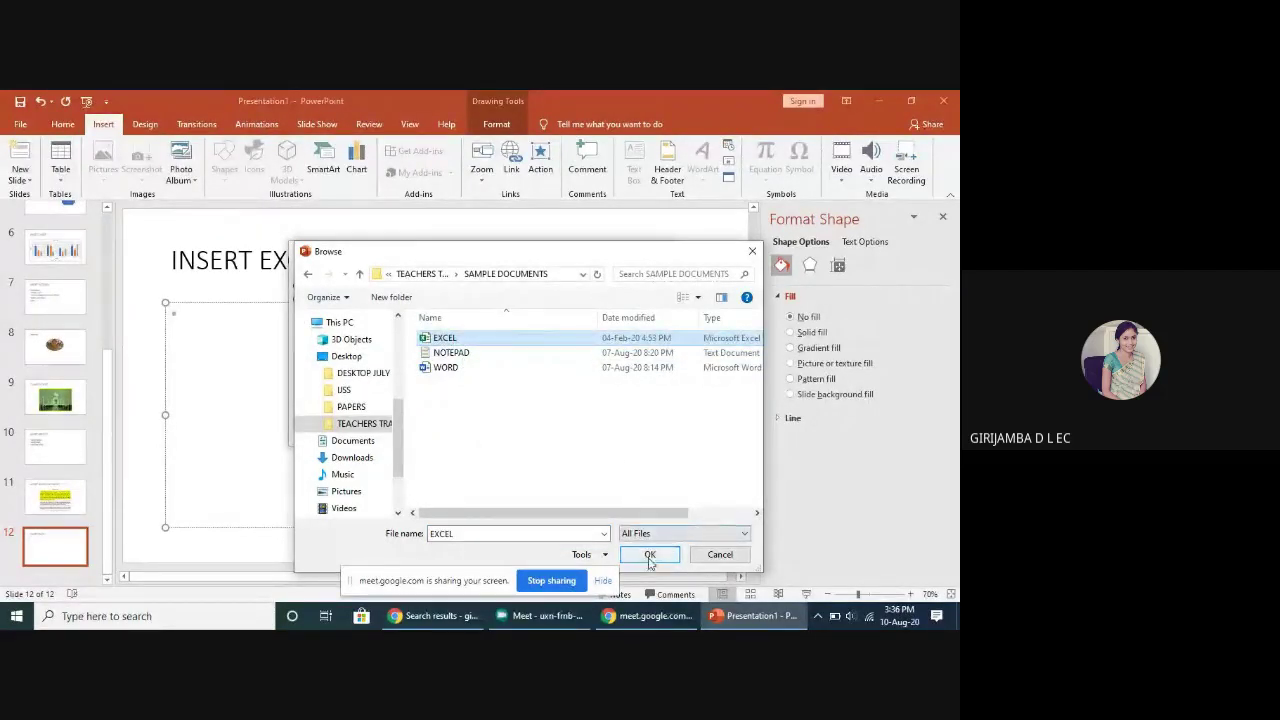
{"action": "left_click", "coordinate": [649, 556]}
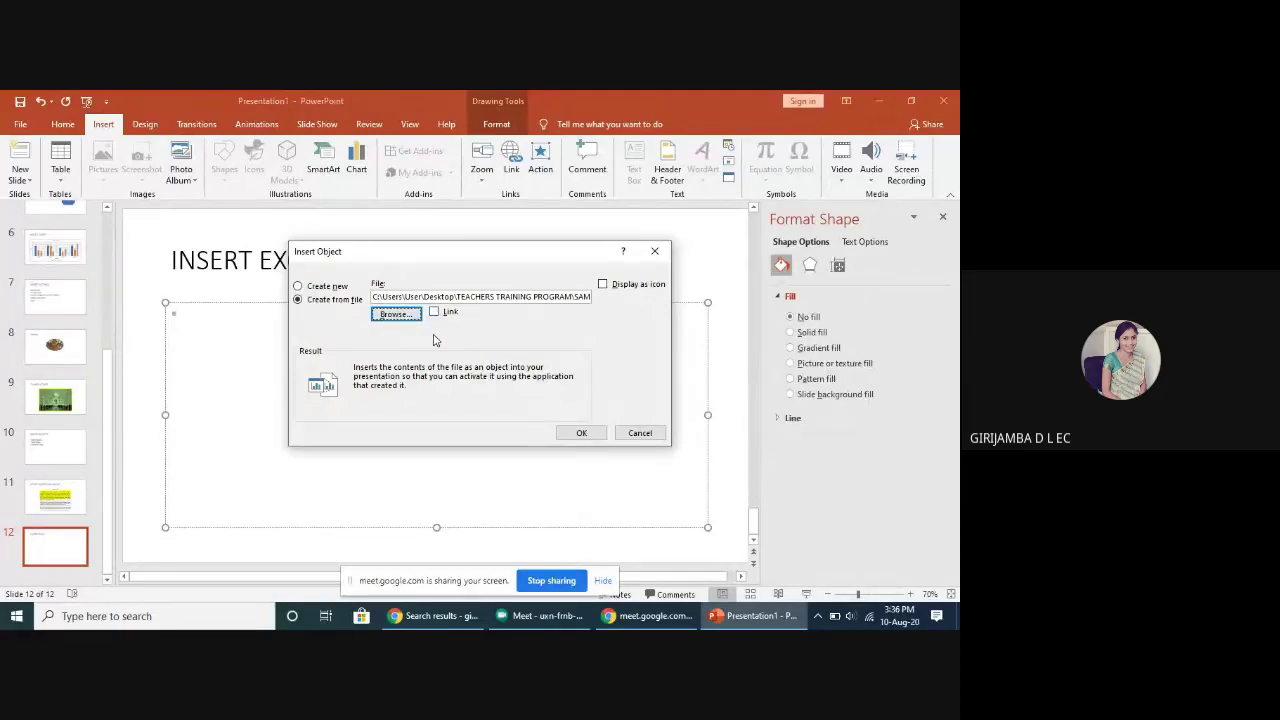
- Insert the workbook displayed as the red, yellow and blue cube icon with the caption CLICK TO OPEN EXCEL
{"action": "left_click", "coordinate": [605, 285]}
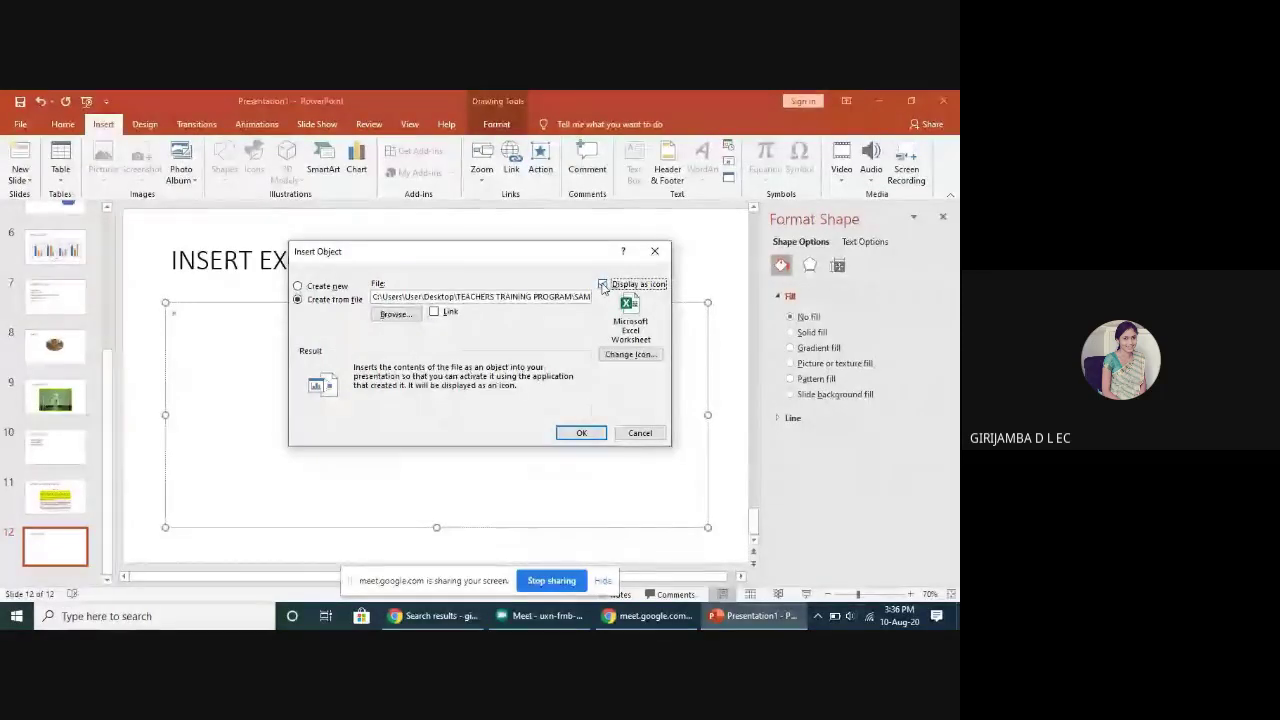
{"action": "left_click", "coordinate": [637, 357]}
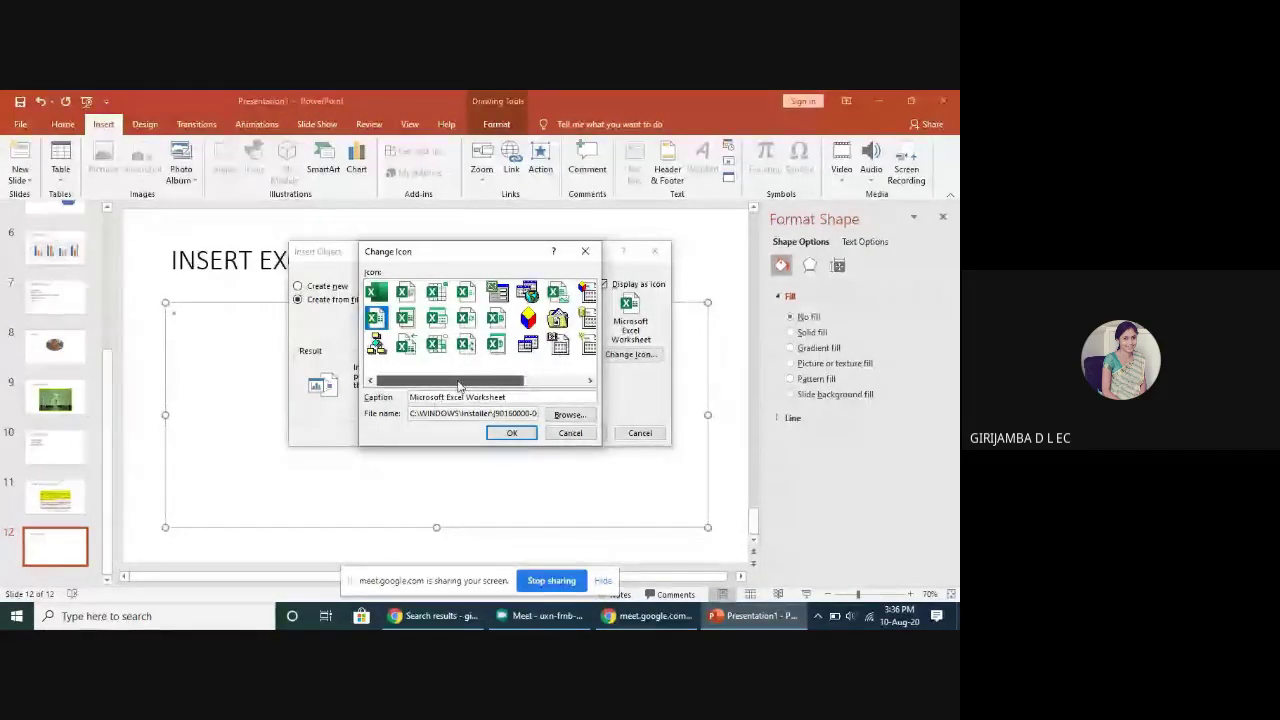
{"action": "left_click_drag", "start_coordinate": [459, 385], "coordinate": [521, 386]}
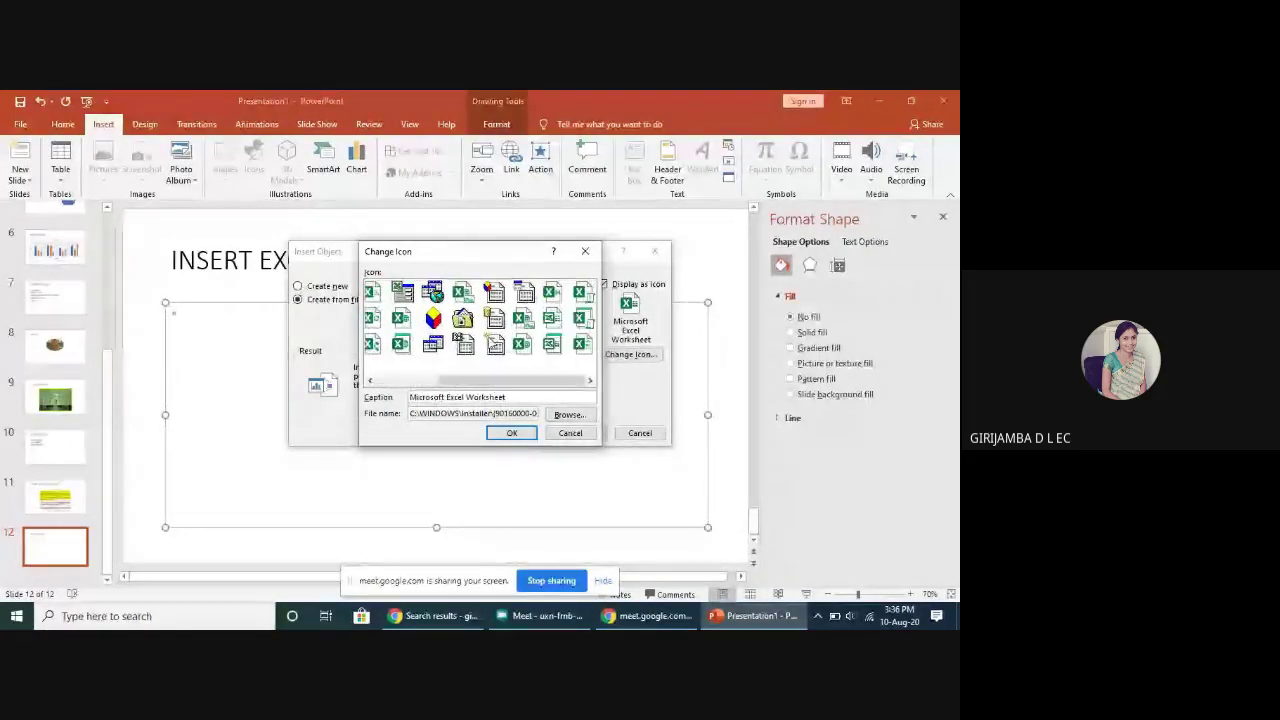
{"action": "left_click", "coordinate": [515, 398]}
{"action": "key", "text": "BackSpace"}
{"action": "key", "text": "BackSpace"}
{"action": "key", "text": "BackSpace"}
{"action": "key", "text": "BackSpace"}
{"action": "key", "text": "BackSpace"}
{"action": "key", "text": "BackSpace"}
{"action": "key", "text": "BackSpace"}
{"action": "key", "text": "BackSpace"}
{"action": "key", "text": "BackSpace"}
{"action": "key", "text": "BackSpace"}
{"action": "key", "text": "BackSpace"}
{"action": "key", "text": "BackSpace"}
{"action": "key", "text": "BackSpace"}
{"action": "key", "text": "BackSpace"}
{"action": "key", "text": "BackSpace"}
{"action": "key", "text": "BackSpace"}
{"action": "key", "text": "BackSpace"}
{"action": "key", "text": "BackSpace"}
{"action": "key", "text": "BackSpace"}
{"action": "key", "text": "BackSpace"}
{"action": "type", "text": "Cl"}
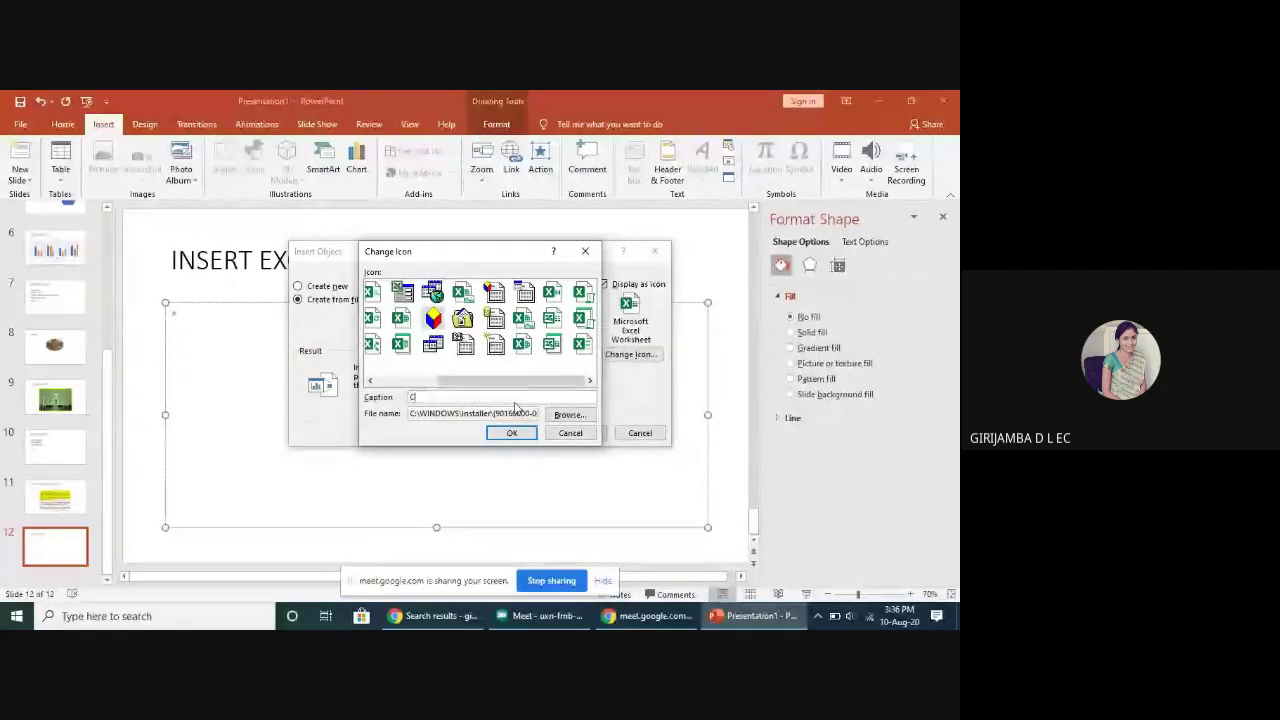
{"action": "type", "text": "ICK TO OPEN"}
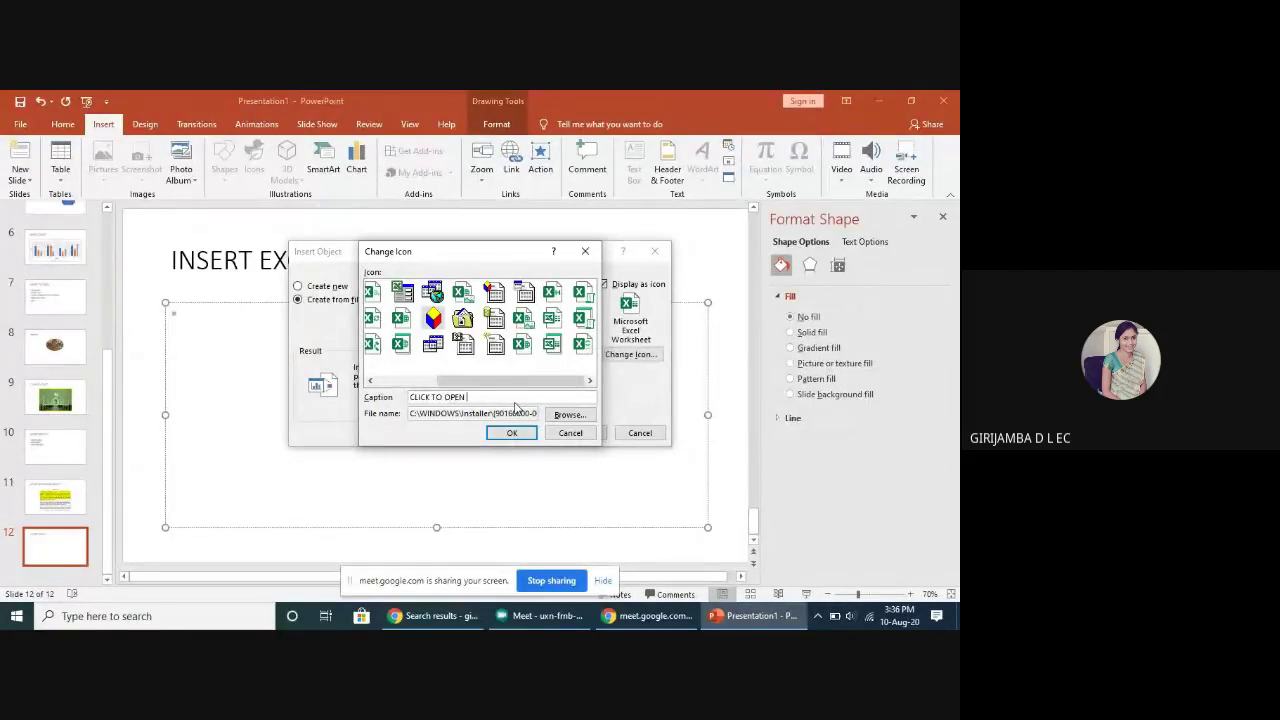
{"action": "type", "text": " EXC"}
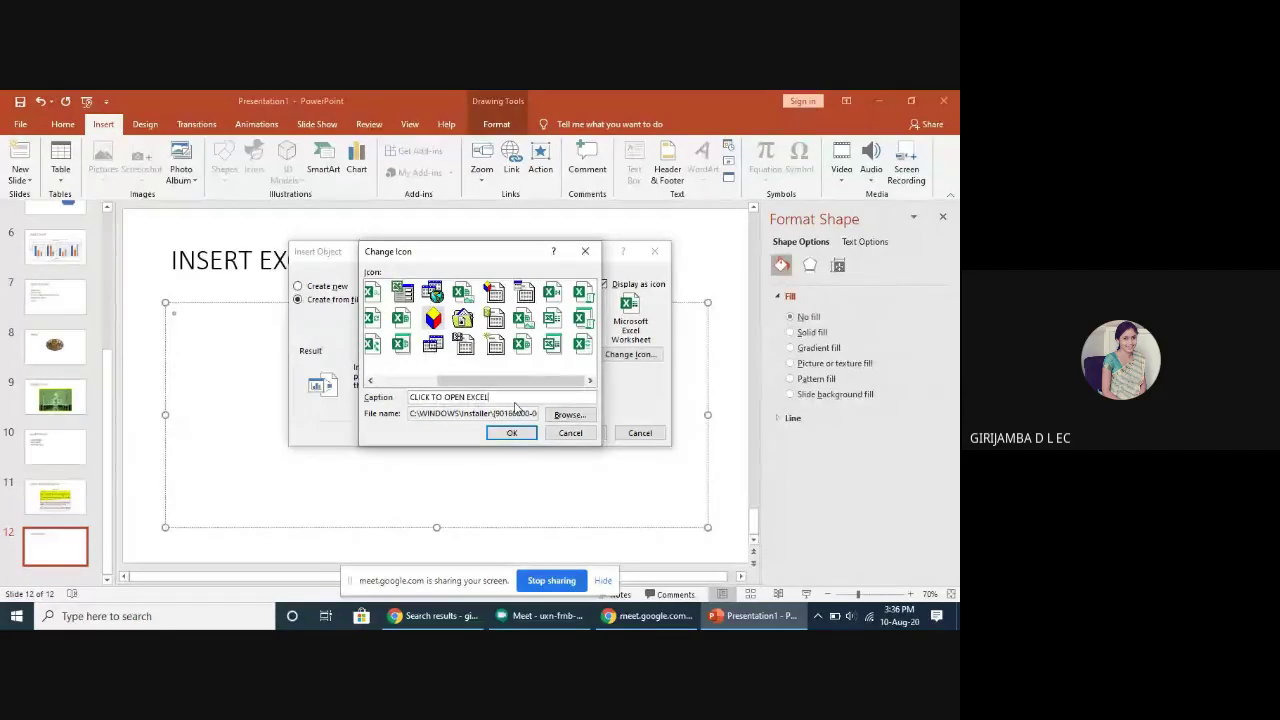
{"action": "type", "text": "EL"}
{"action": "key", "text": "Return"}
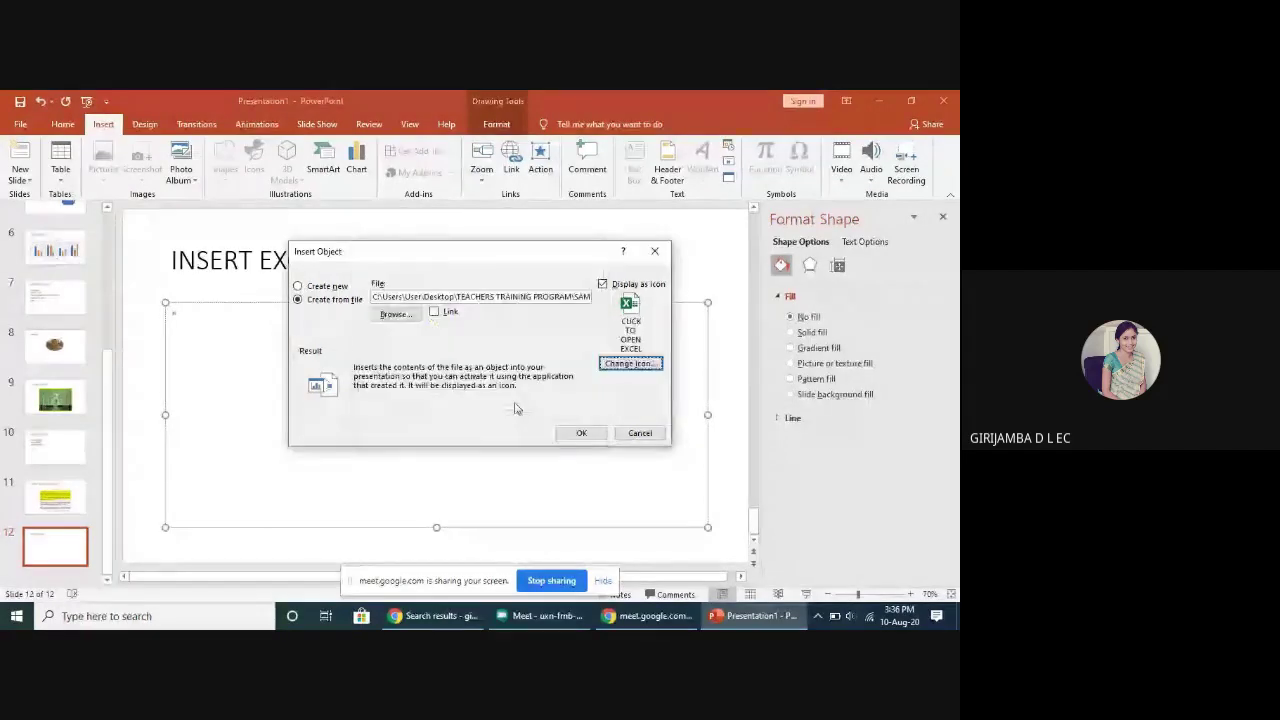
{"action": "left_click", "coordinate": [580, 432]}
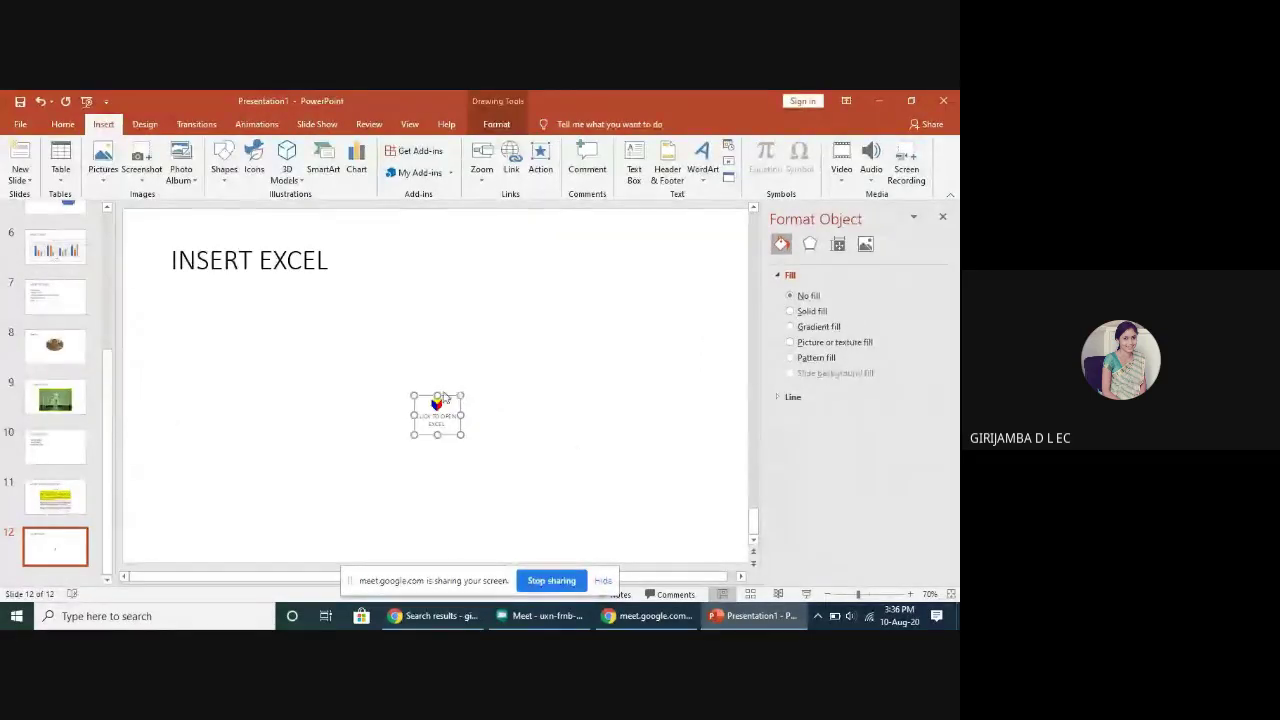
- Enlarge the CLICK TO OPEN EXCEL icon on the slide and widen it slightly
{"action": "left_click_drag", "start_coordinate": [437, 396], "coordinate": [357, 393]}
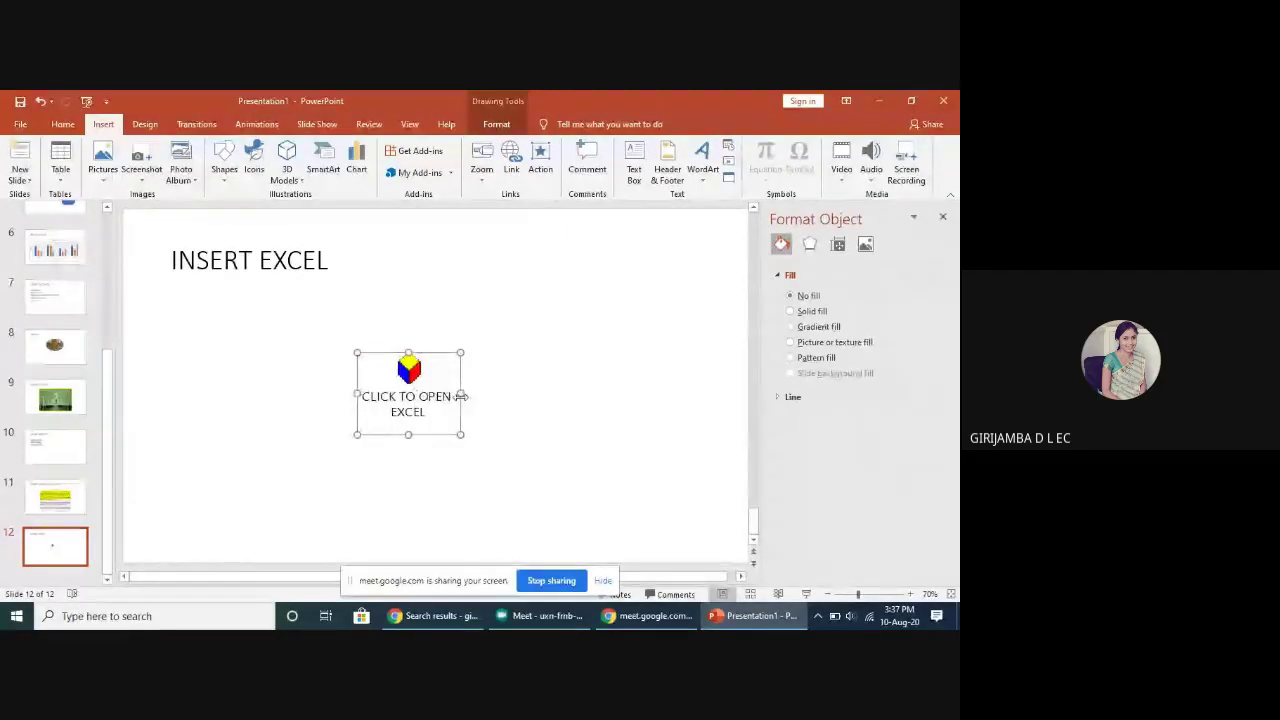
{"action": "left_click_drag", "start_coordinate": [456, 393], "coordinate": [491, 393]}
{"action": "left_click", "coordinate": [546, 423]}
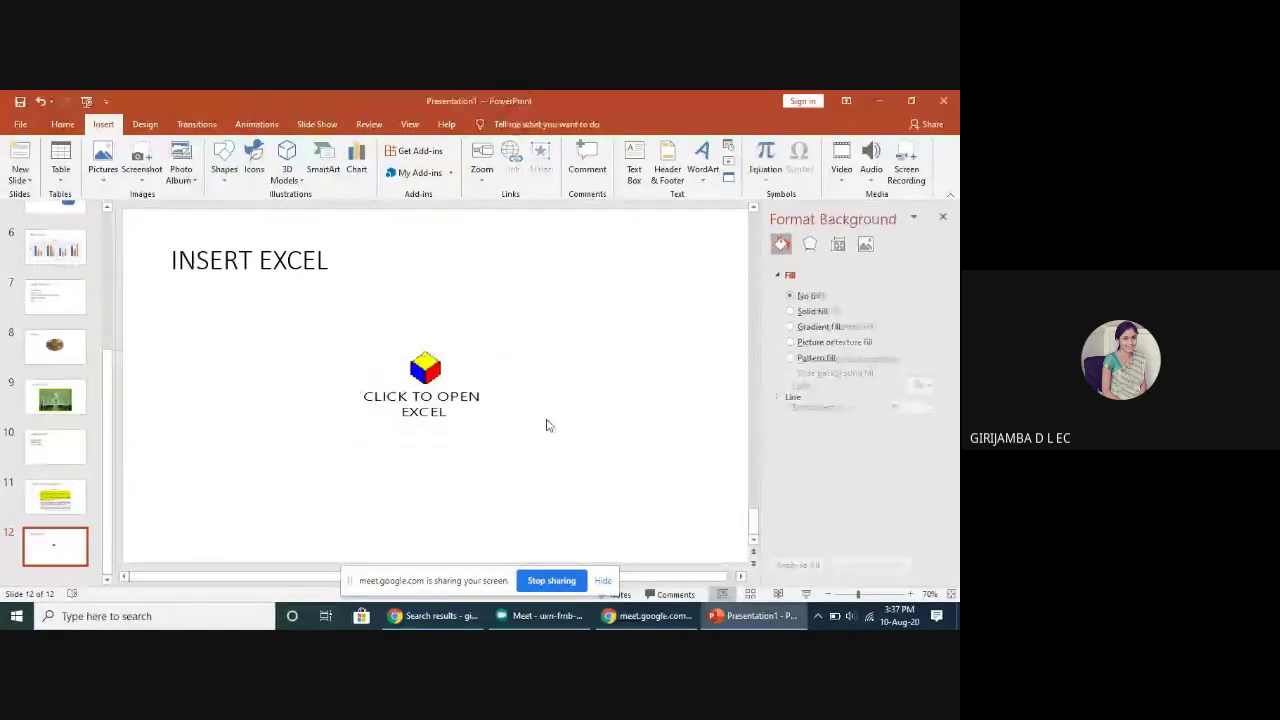
- Open the embedded worksheet from its slide icon to check its contents, and close it again
{"action": "left_click", "coordinate": [418, 380]}
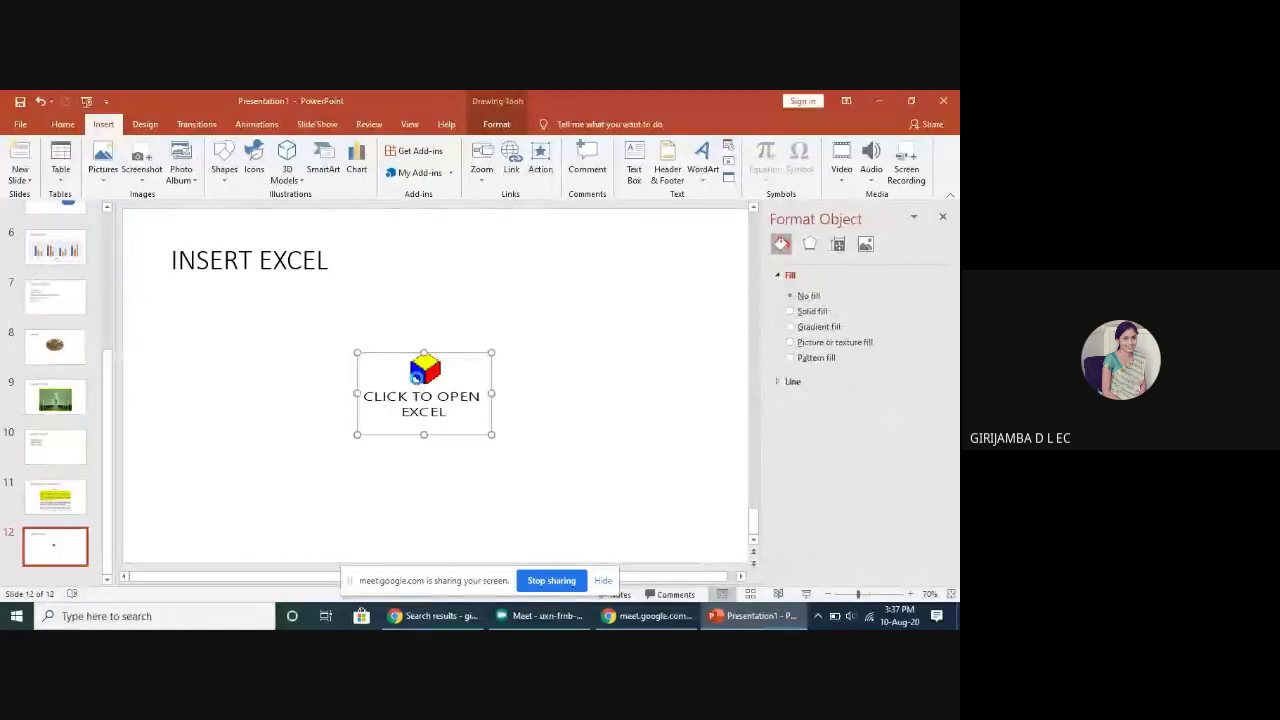
{"action": "double_click", "coordinate": [418, 377]}
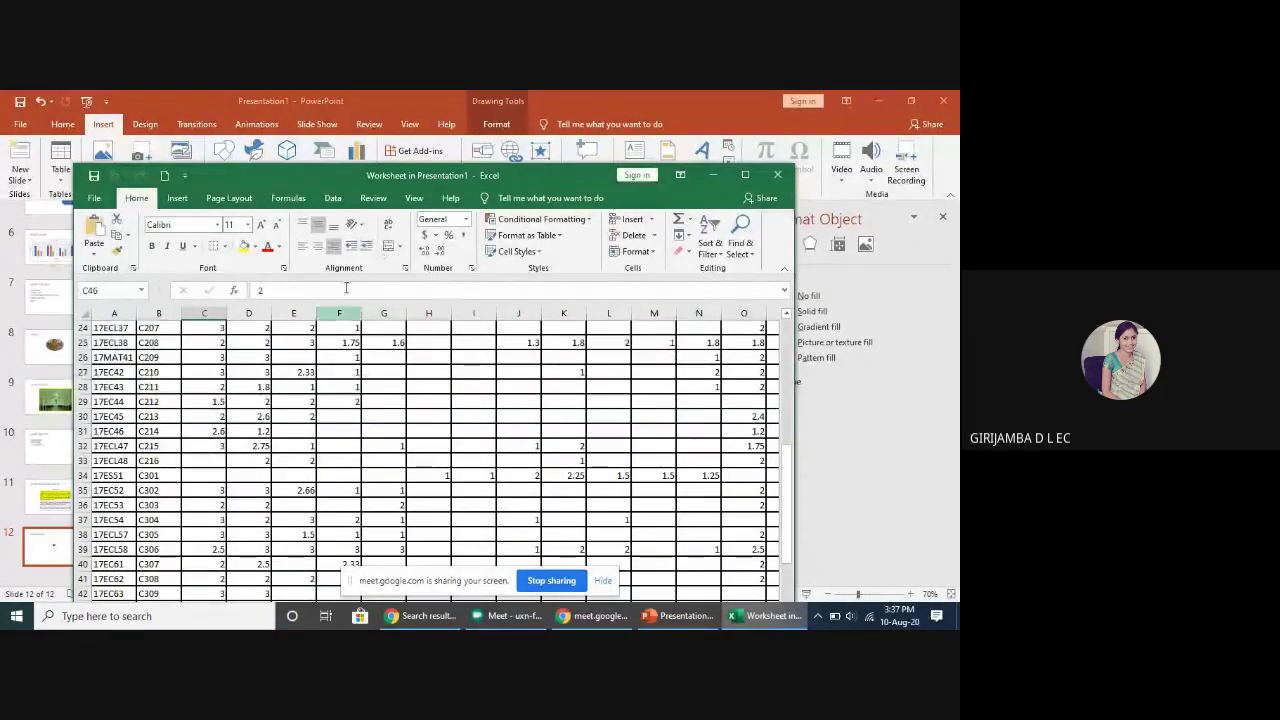
{"action": "left_click", "coordinate": [777, 176]}
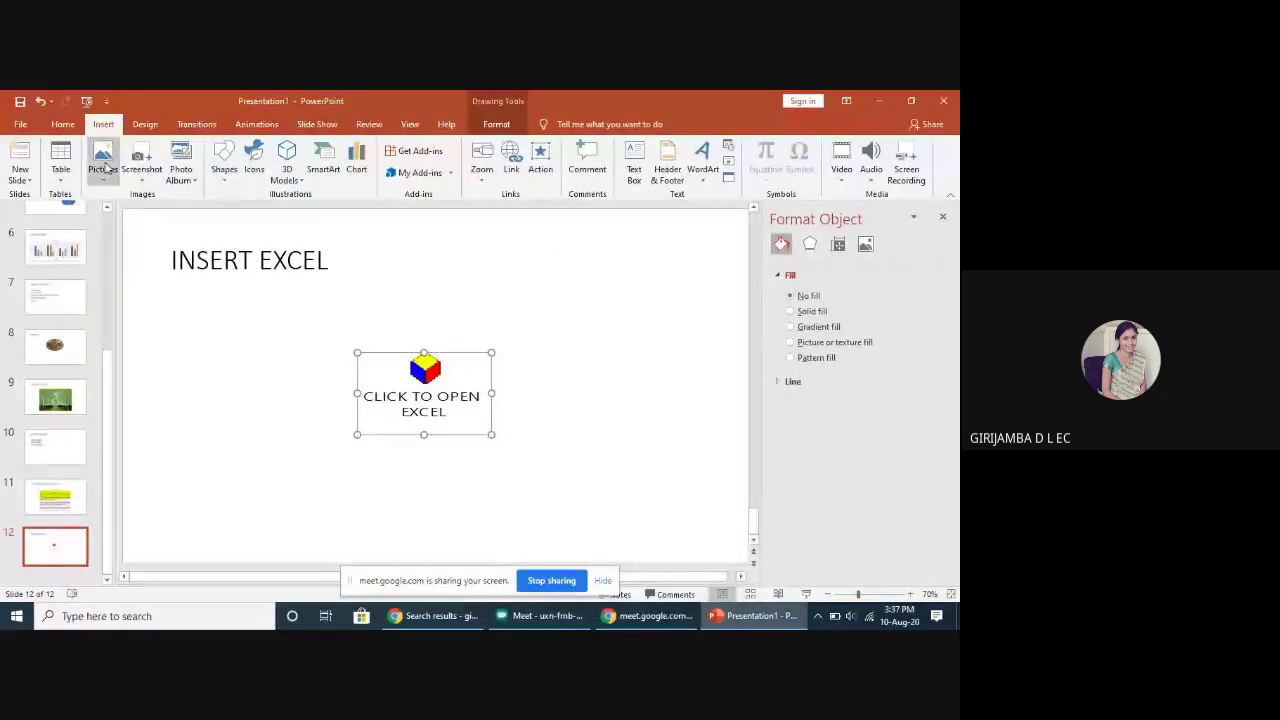
- Add a new slide after the INSERT EXCEL slide and title it INSERT NOTEPAD
{"action": "left_click", "coordinate": [20, 155]}
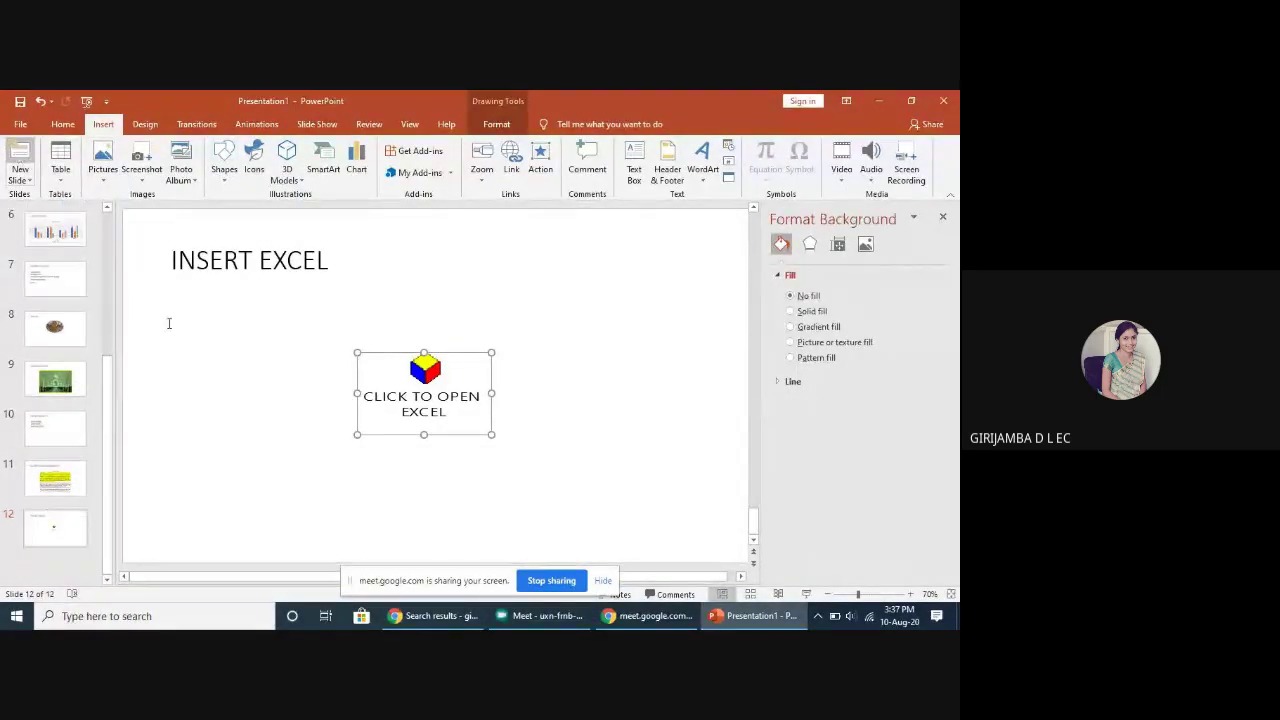
{"action": "left_click", "coordinate": [241, 281]}
{"action": "type", "text": "INSER"}
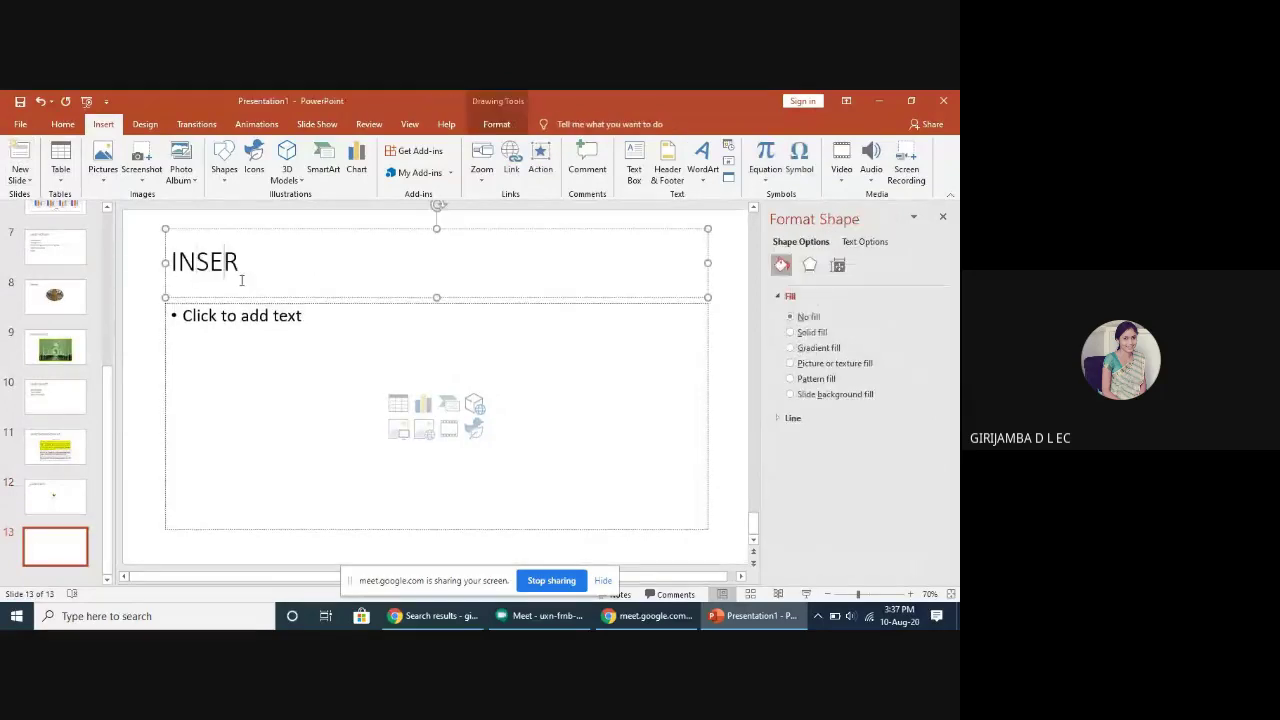
{"action": "type", "text": "T NOTEPAD"}
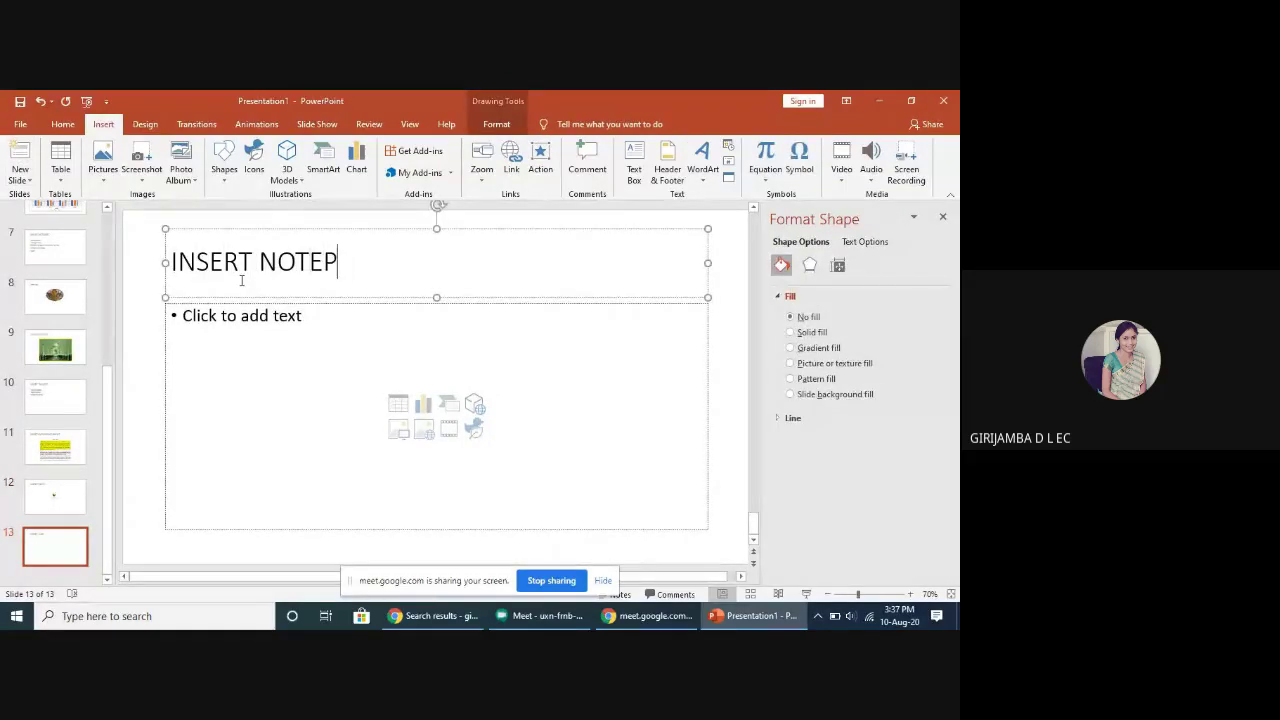
- Insert the NOTEPAD text file from Desktop > TEACHERS TRAINING PROGRAM > SAMPLE DOCUMENTS as an object in the slide body
{"action": "left_click", "coordinate": [228, 395]}
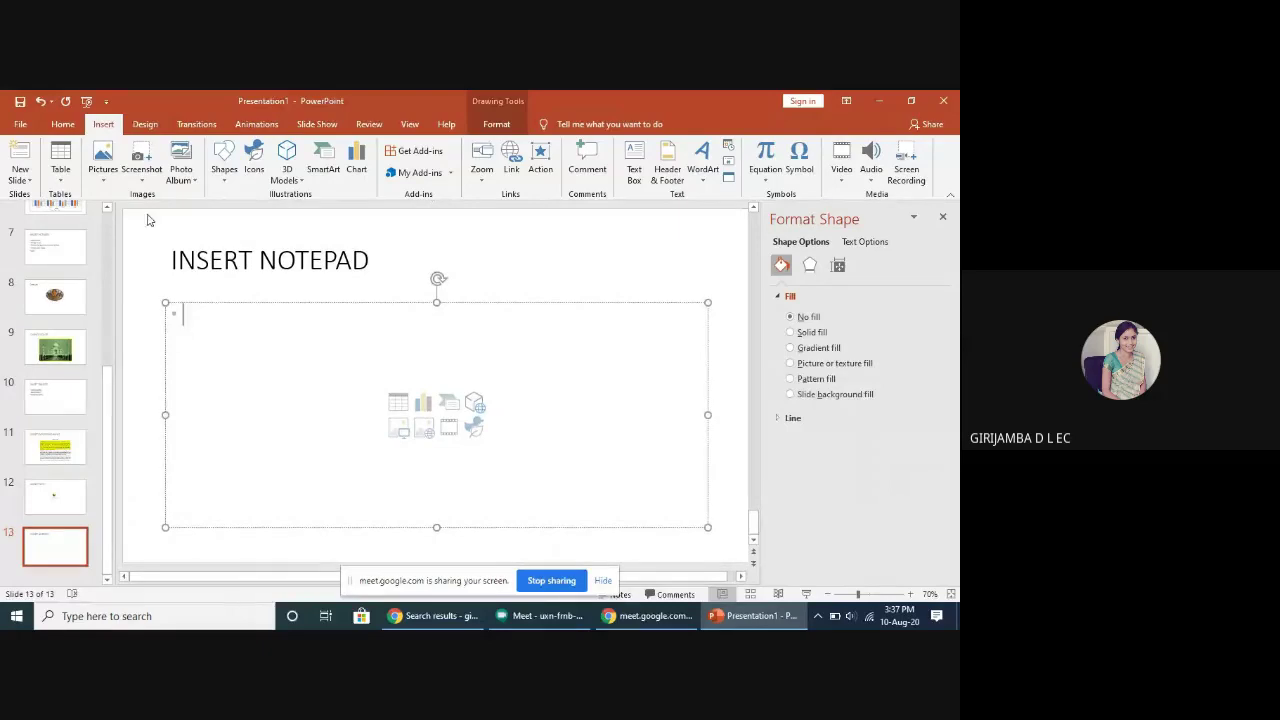
{"action": "left_click", "coordinate": [733, 177]}
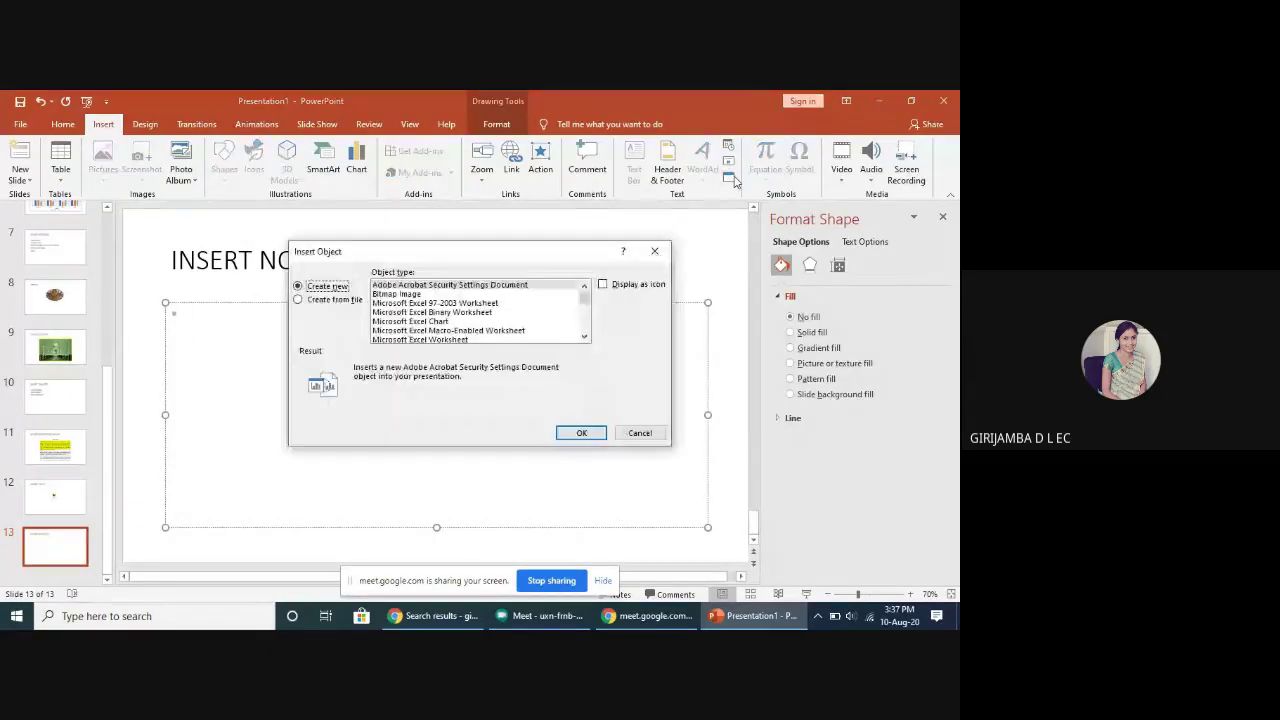
{"action": "left_click", "coordinate": [334, 301]}
{"action": "left_click", "coordinate": [395, 315]}
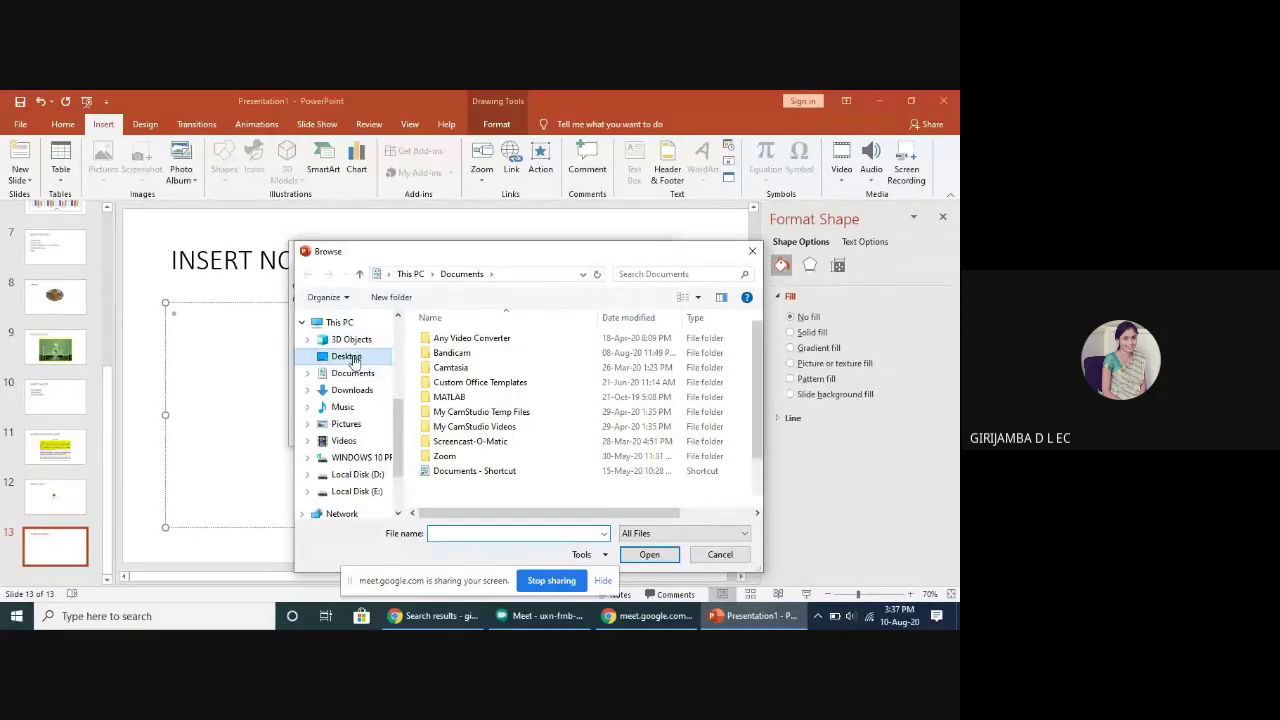
{"action": "left_click", "coordinate": [348, 357]}
{"action": "double_click", "coordinate": [472, 382]}
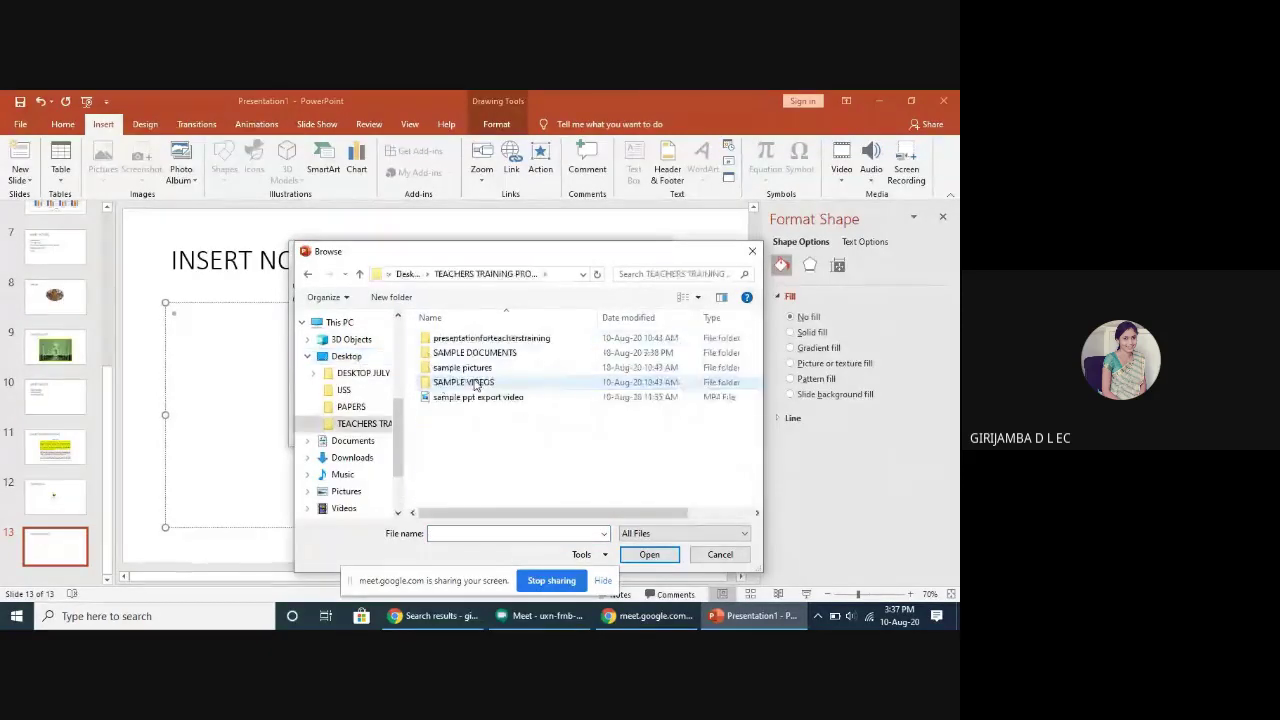
{"action": "double_click", "coordinate": [470, 353]}
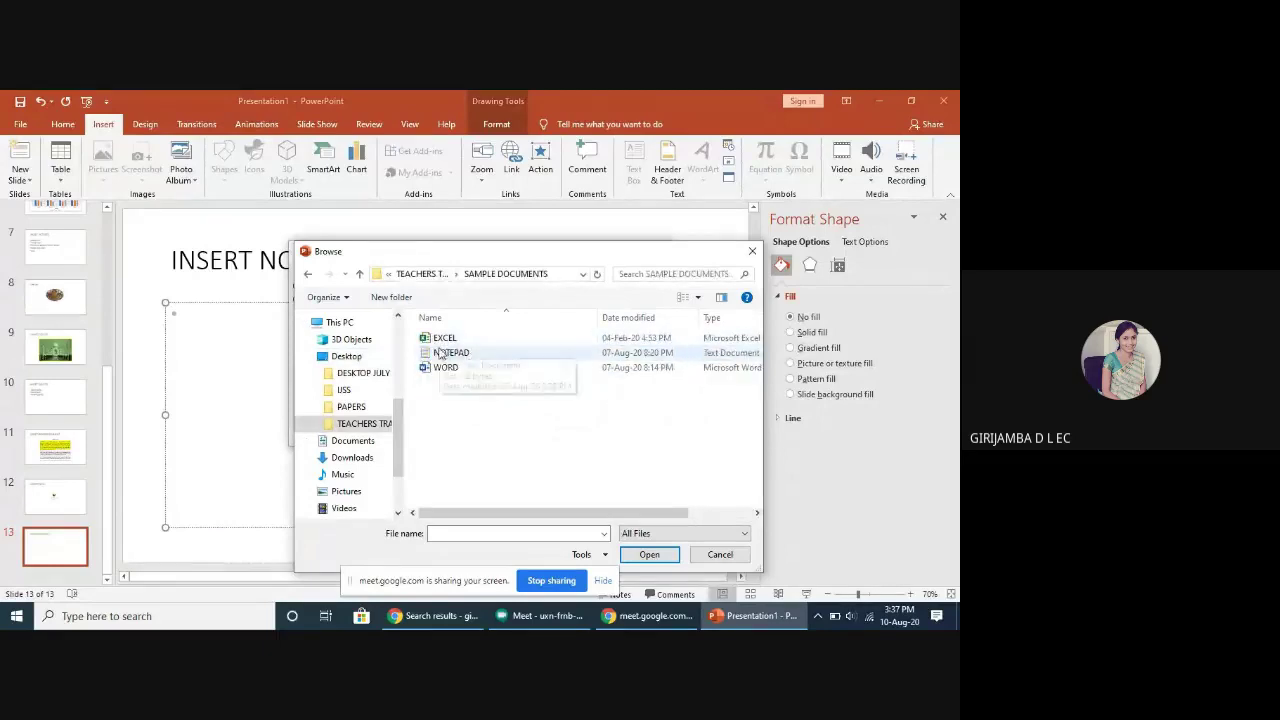
{"action": "left_click", "coordinate": [440, 353]}
{"action": "left_click", "coordinate": [649, 554]}
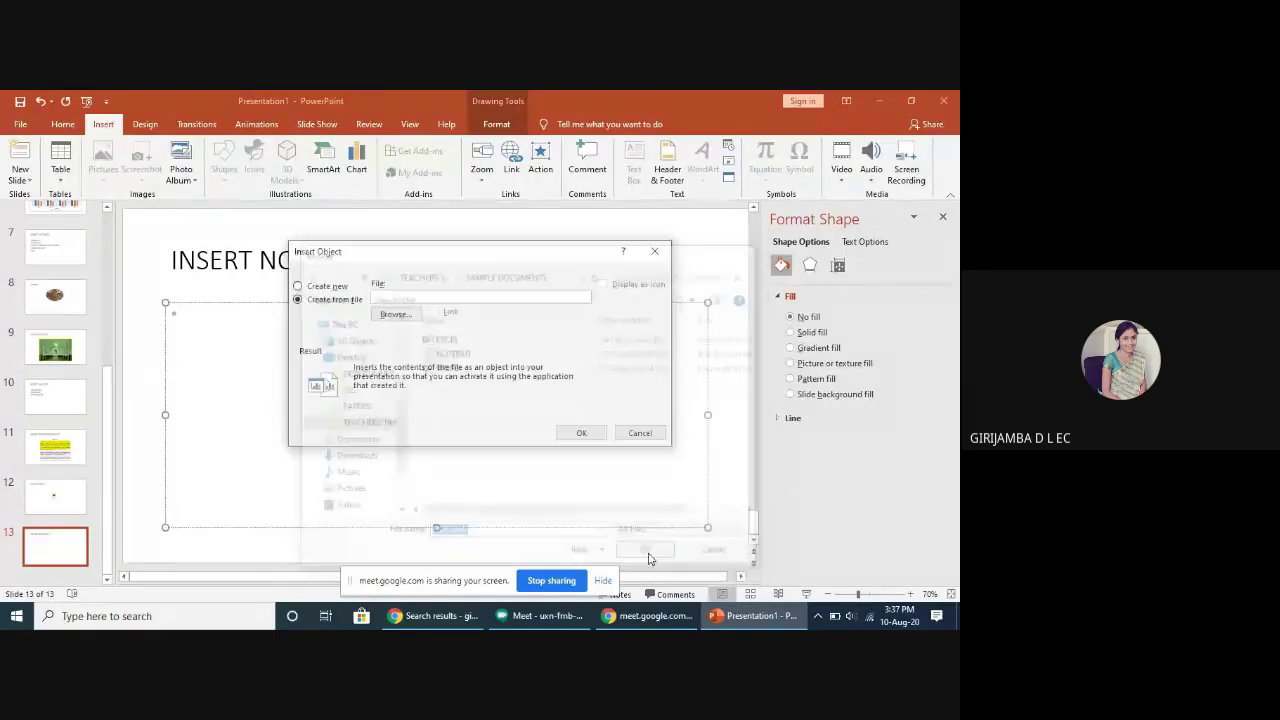
{"action": "left_click", "coordinate": [578, 434]}
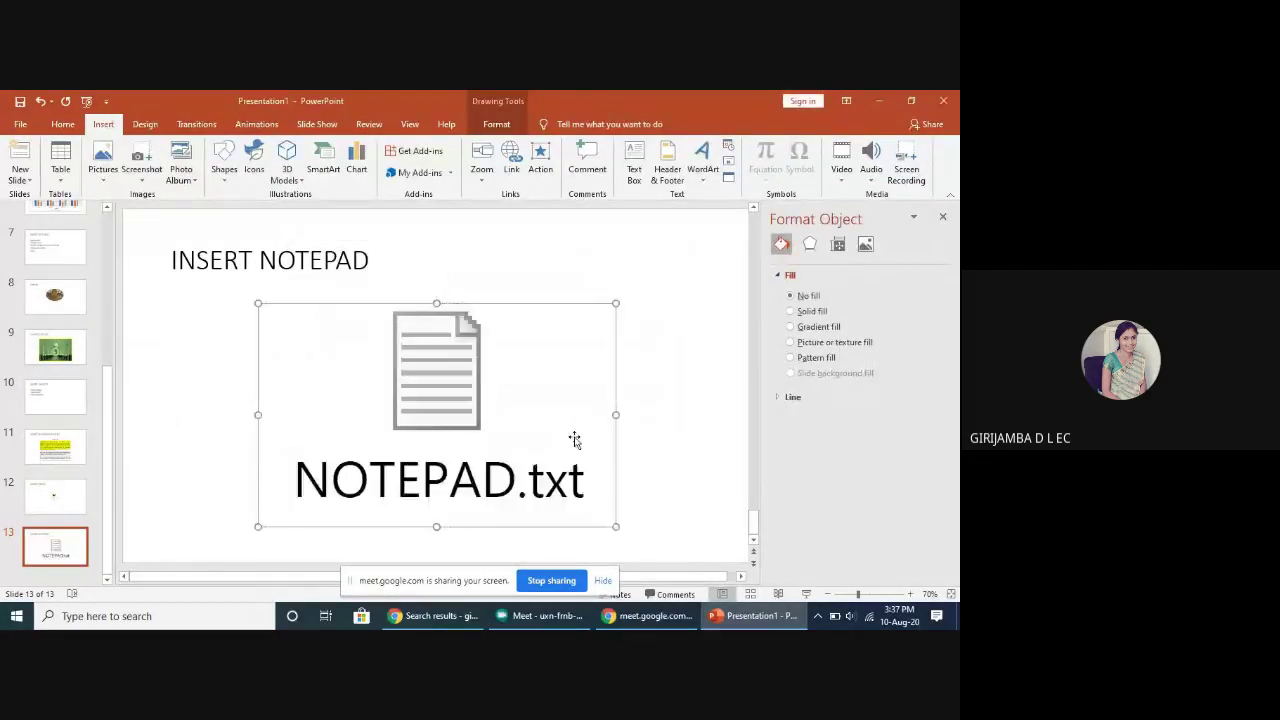
{"action": "left_click", "coordinate": [688, 443]}
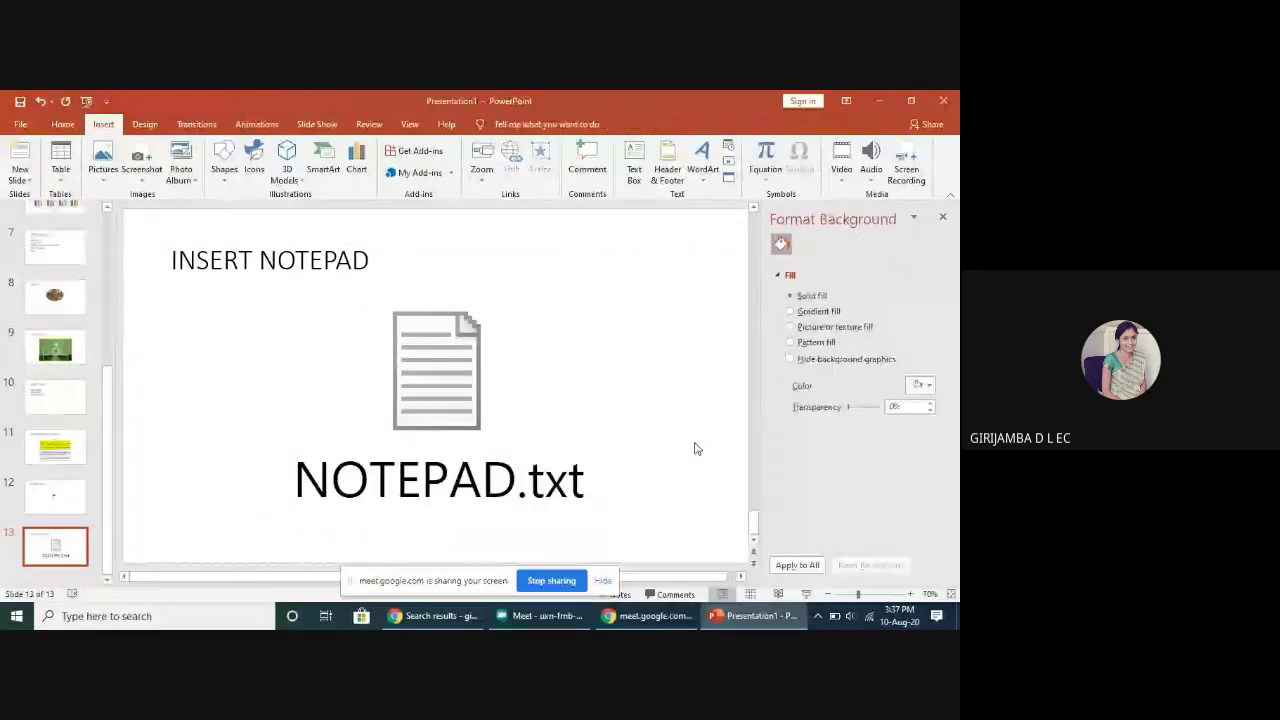
- Open the embedded NOTEPAD.txt object from the slide to check its text, and close it again
{"action": "left_click", "coordinate": [417, 385]}
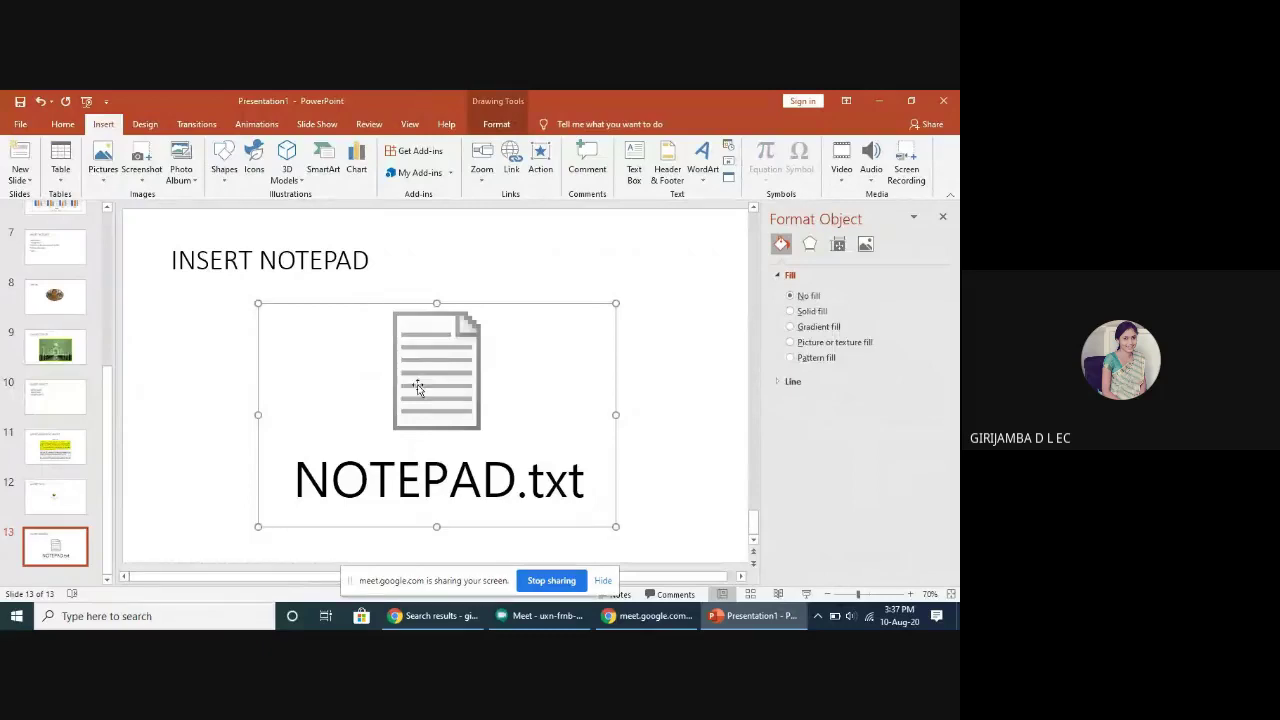
{"action": "double_click", "coordinate": [417, 385]}
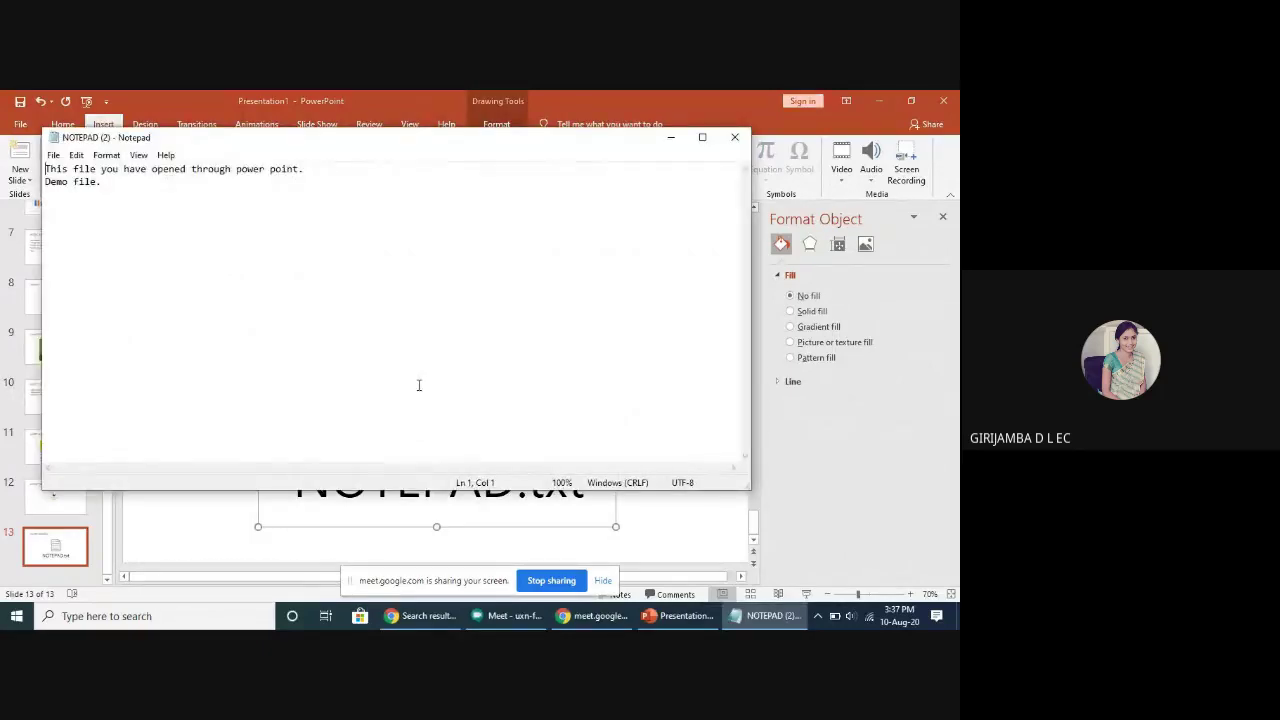
{"action": "left_click", "coordinate": [734, 139]}
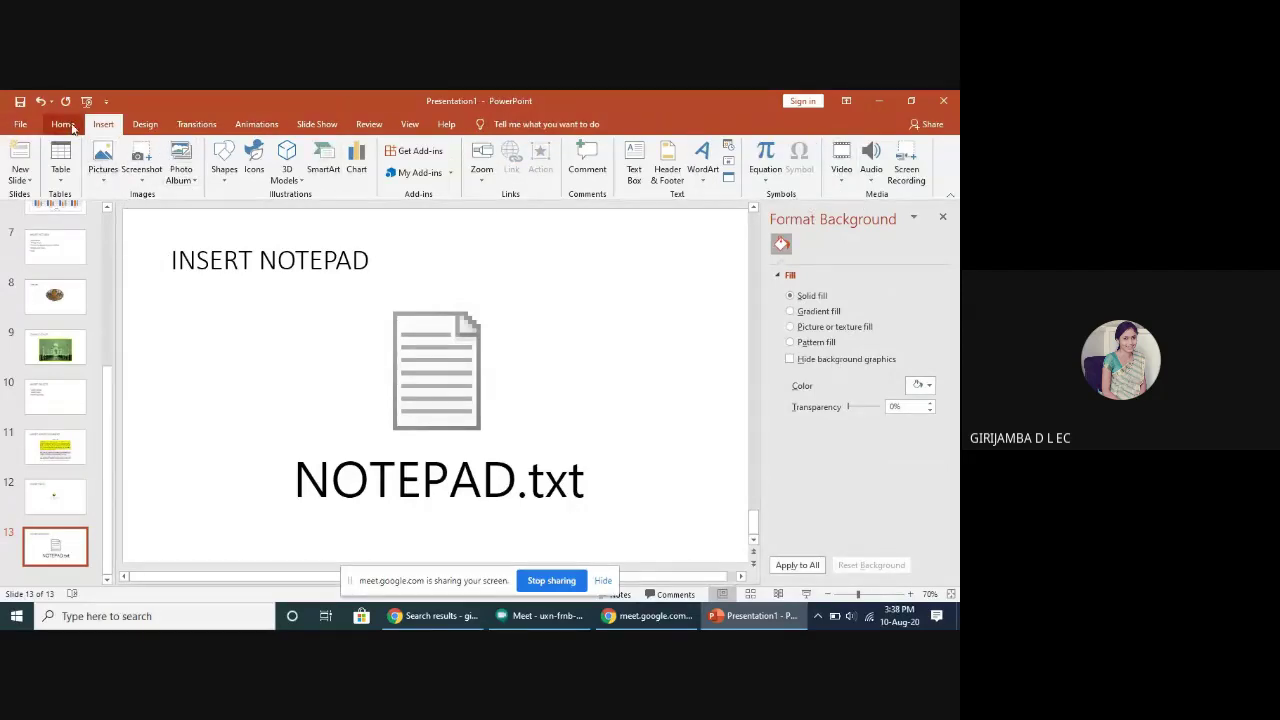
- Add a new slide after the INSERT NOTEPAD slide and title it INSERT VIDEO
{"action": "left_click", "coordinate": [20, 150]}
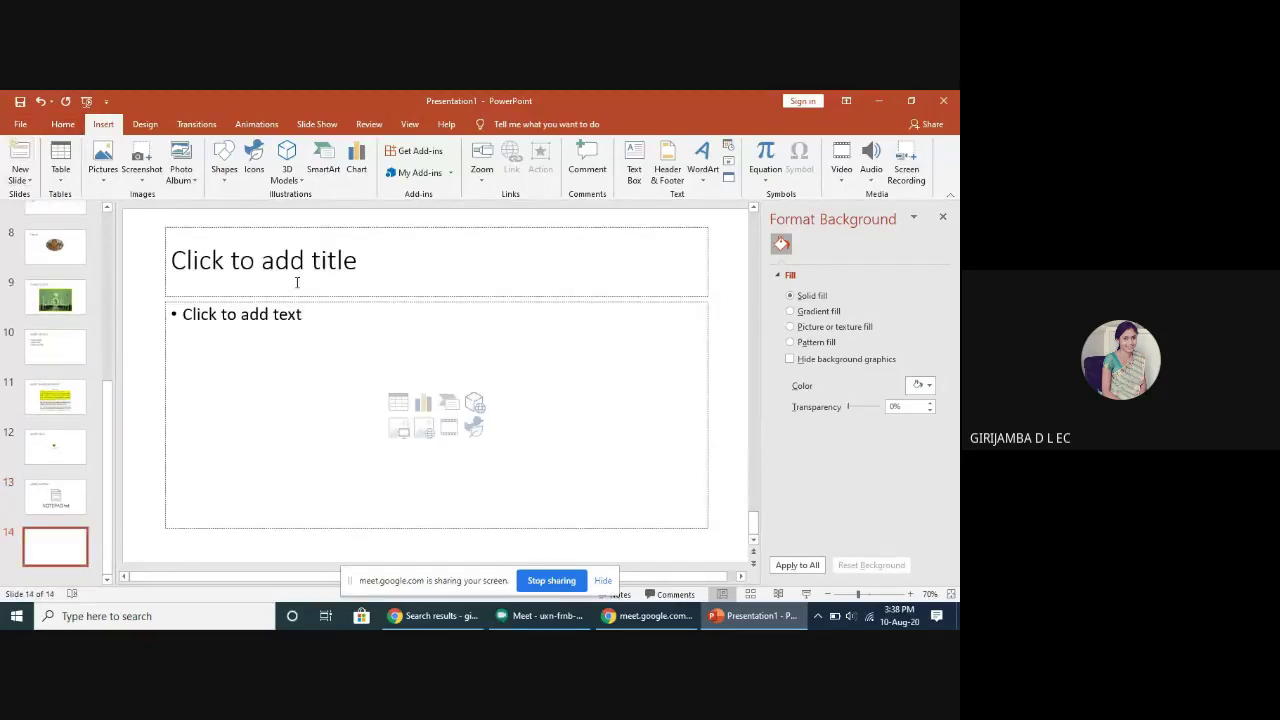
{"action": "left_click", "coordinate": [296, 282]}
{"action": "type", "text": "IN"}
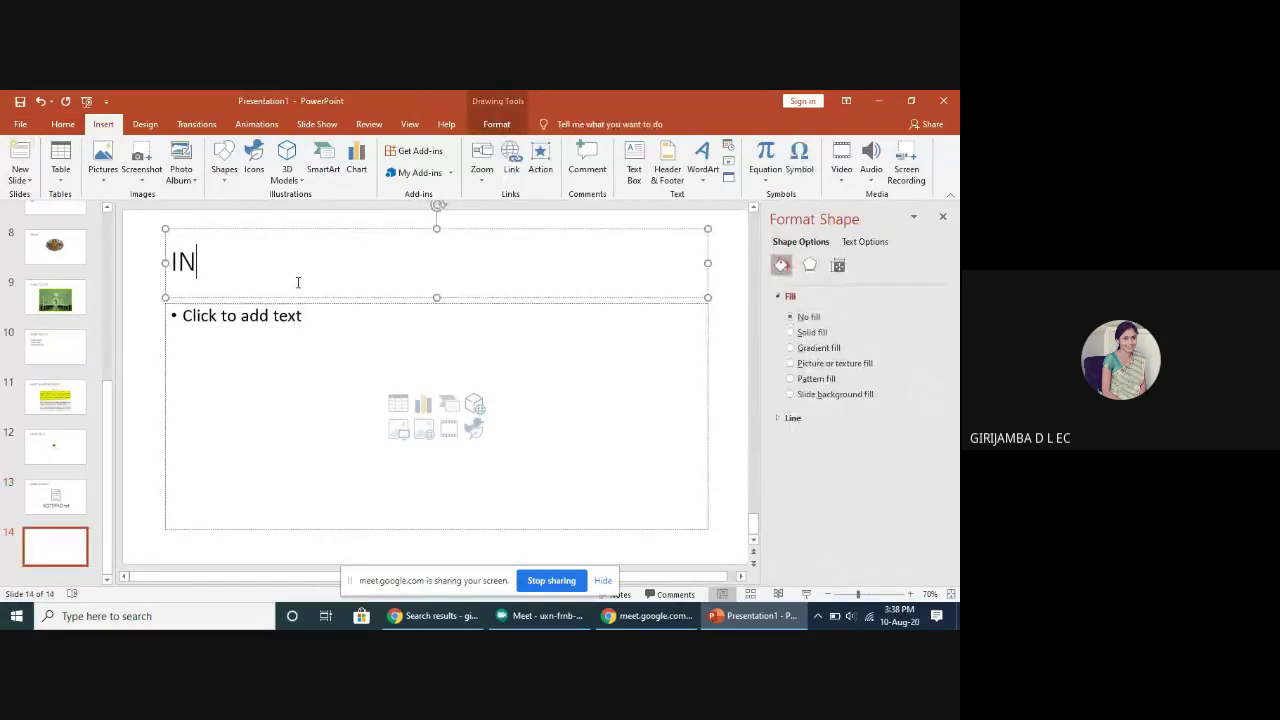
{"action": "type", "text": "SERT VIDEO"}
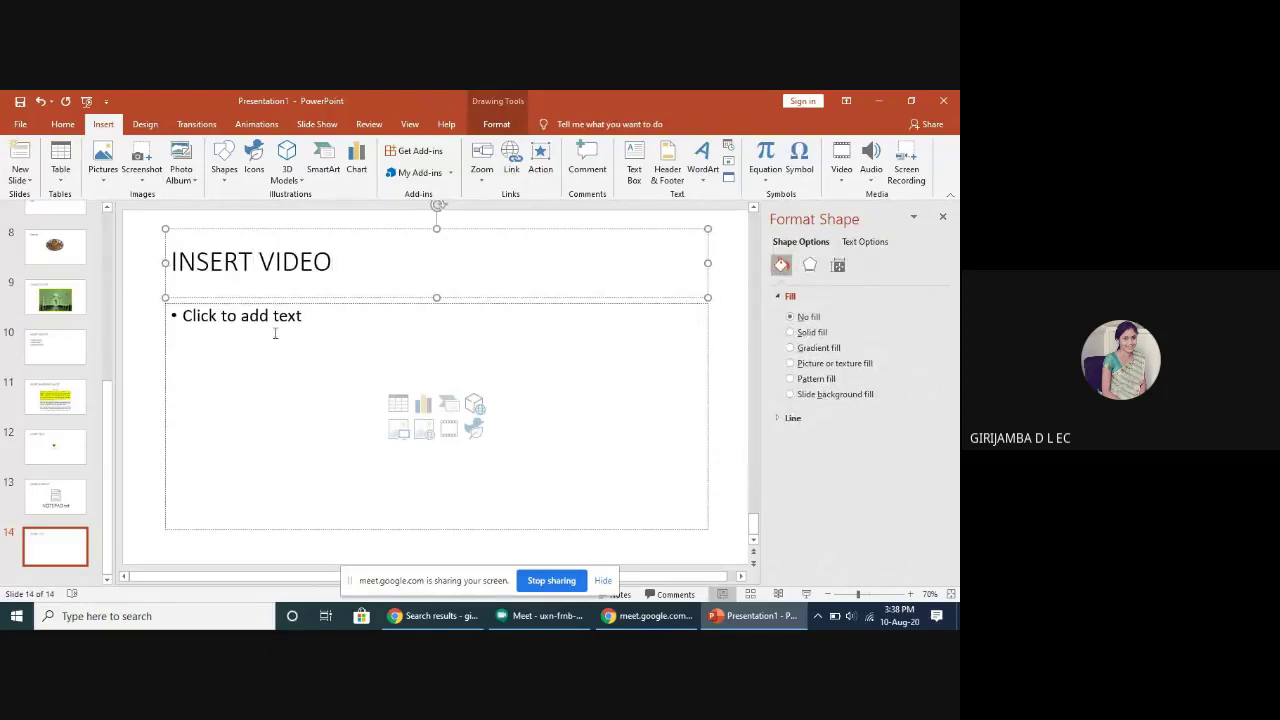
- Insert the OFC_UNIT1_1 Numerical Aperture video from Desktop > TEACHERS TRAINING PROGRAM > SAMPLE VIDEOS into the slide body and play it
{"action": "left_click", "coordinate": [218, 405]}
{"action": "left_click", "coordinate": [842, 175]}
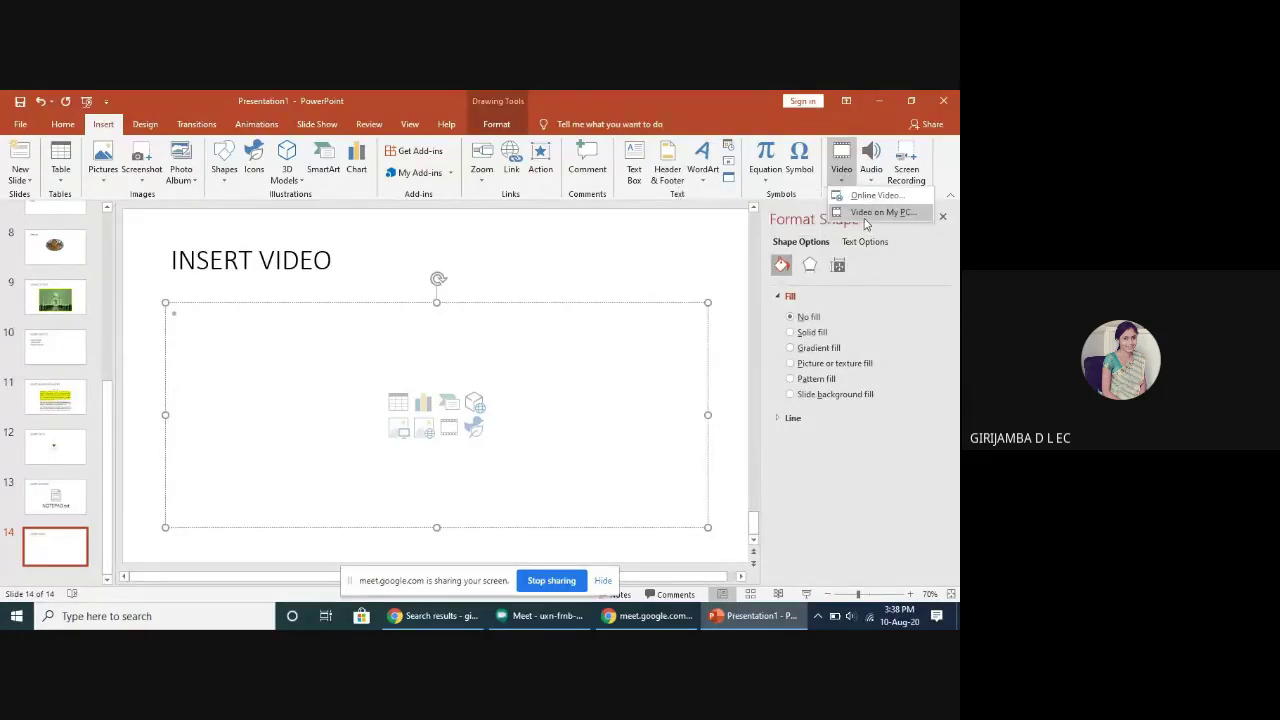
{"action": "left_click", "coordinate": [862, 213]}
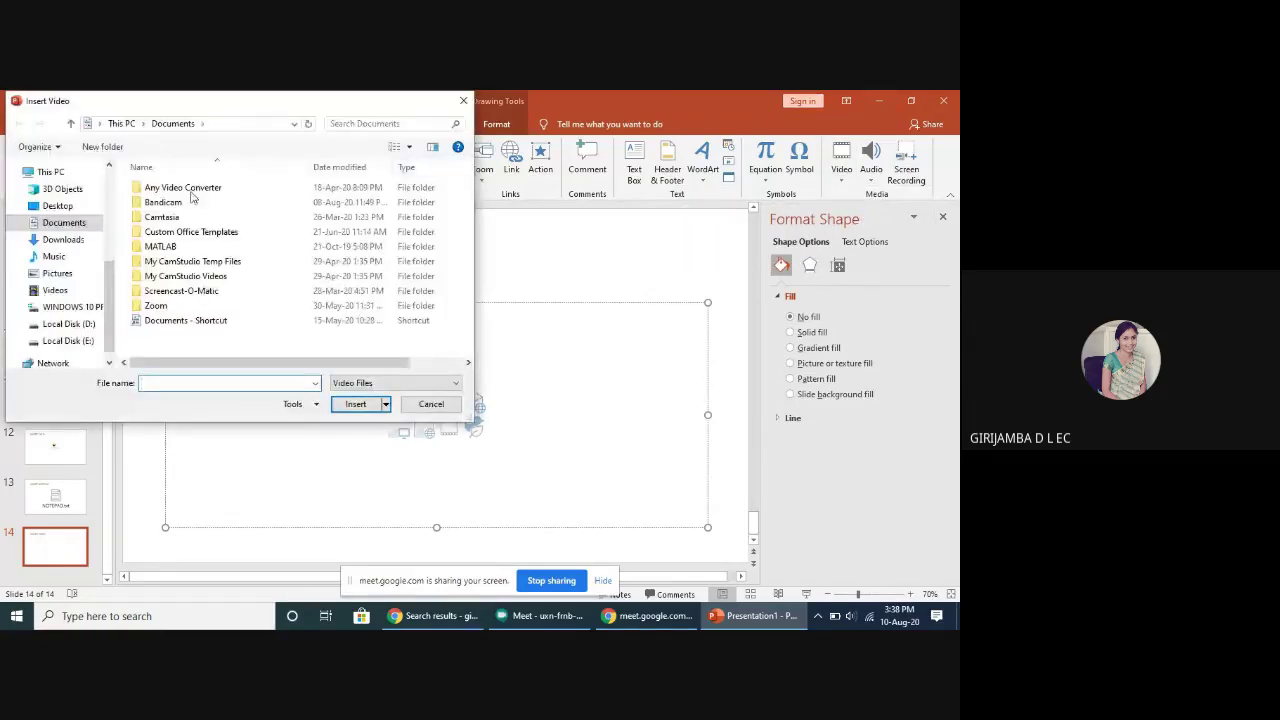
{"action": "left_click", "coordinate": [58, 206]}
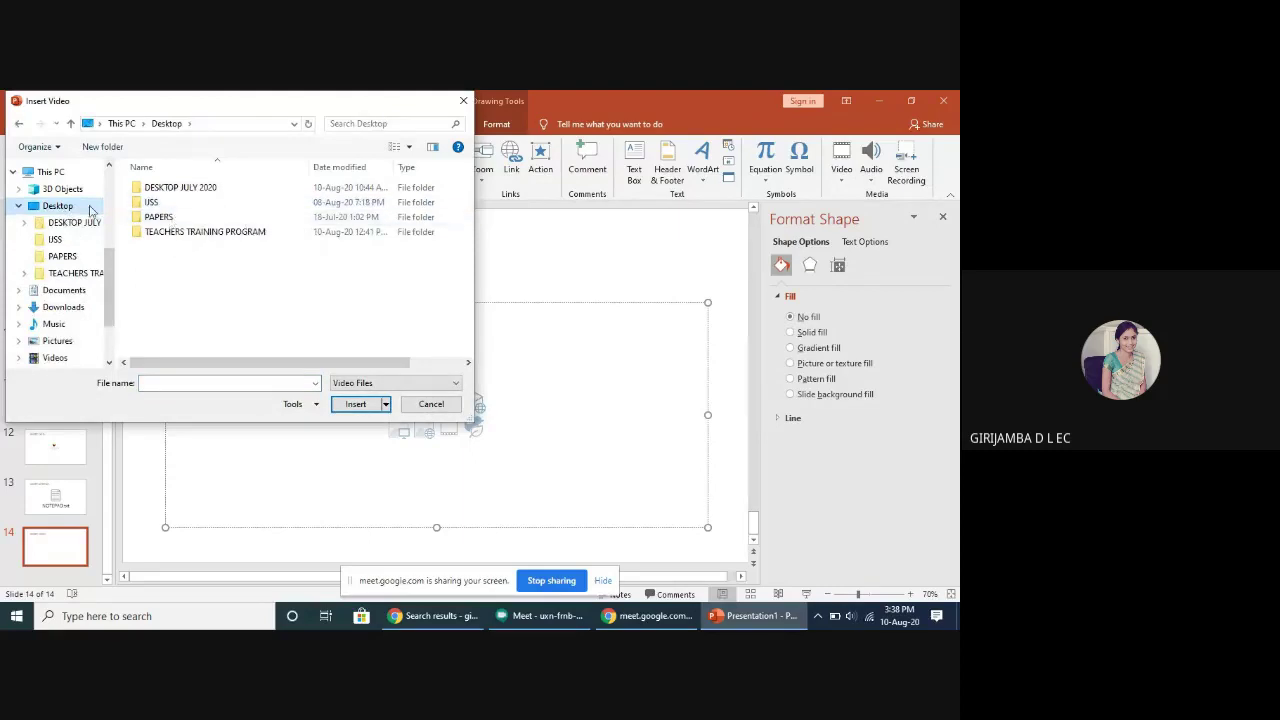
{"action": "left_click", "coordinate": [165, 237]}
{"action": "double_click", "coordinate": [167, 240]}
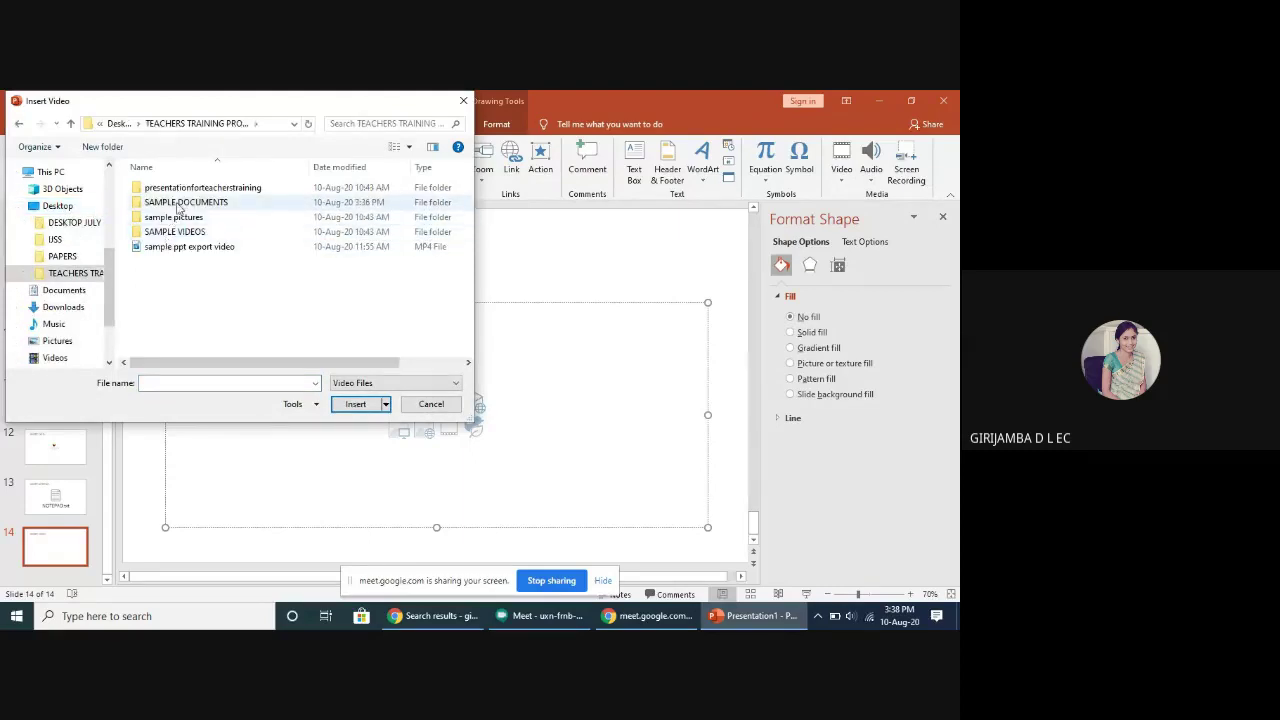
{"action": "left_click", "coordinate": [178, 232]}
{"action": "double_click", "coordinate": [194, 234]}
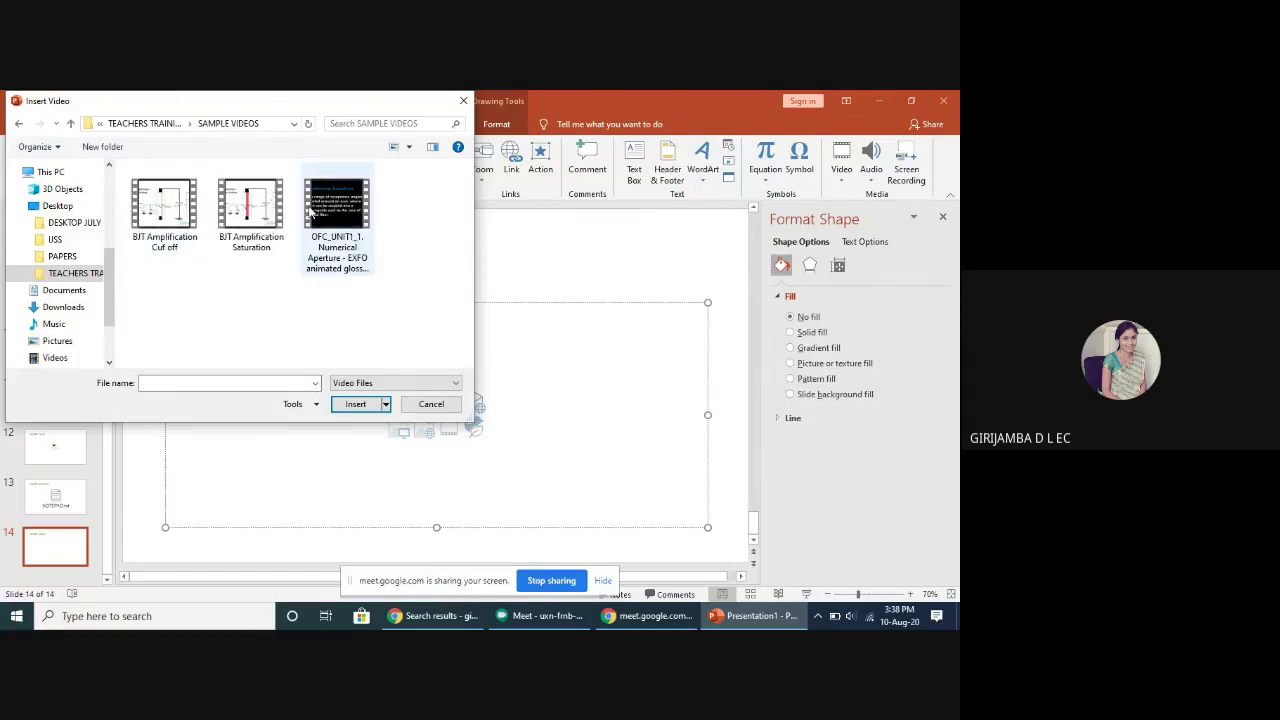
{"action": "double_click", "coordinate": [312, 213]}
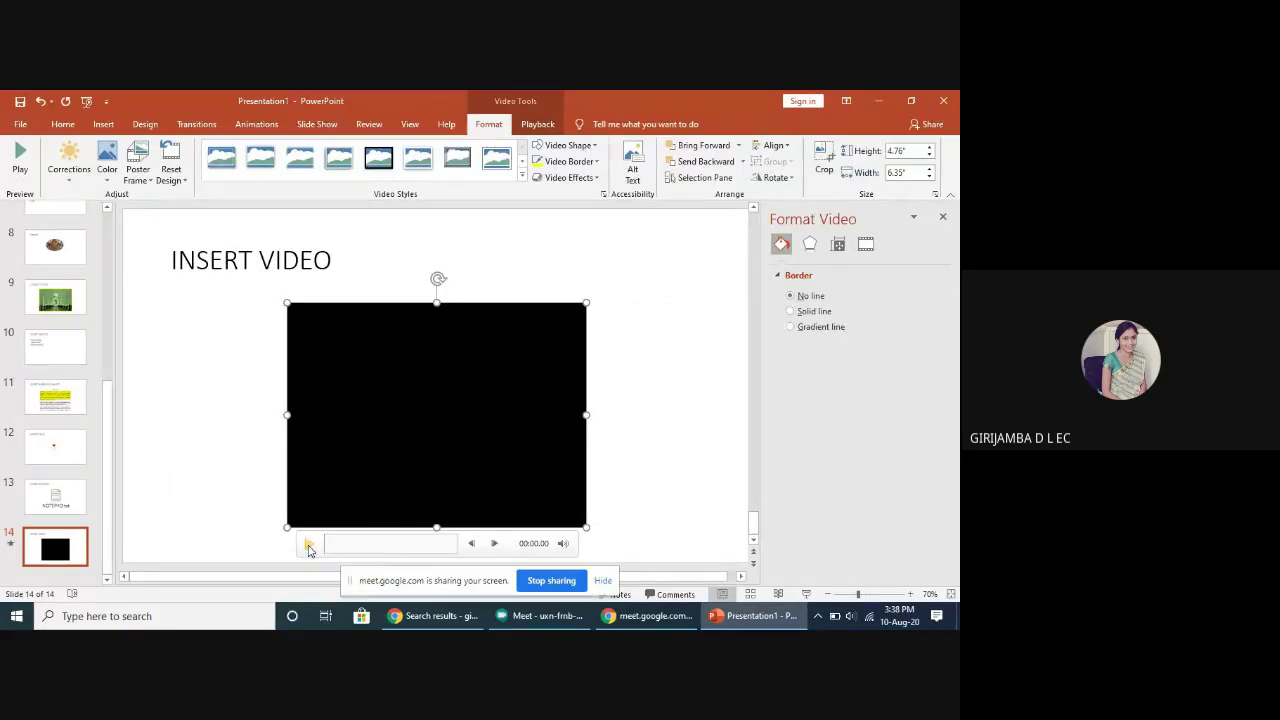
{"action": "left_click", "coordinate": [309, 545]}
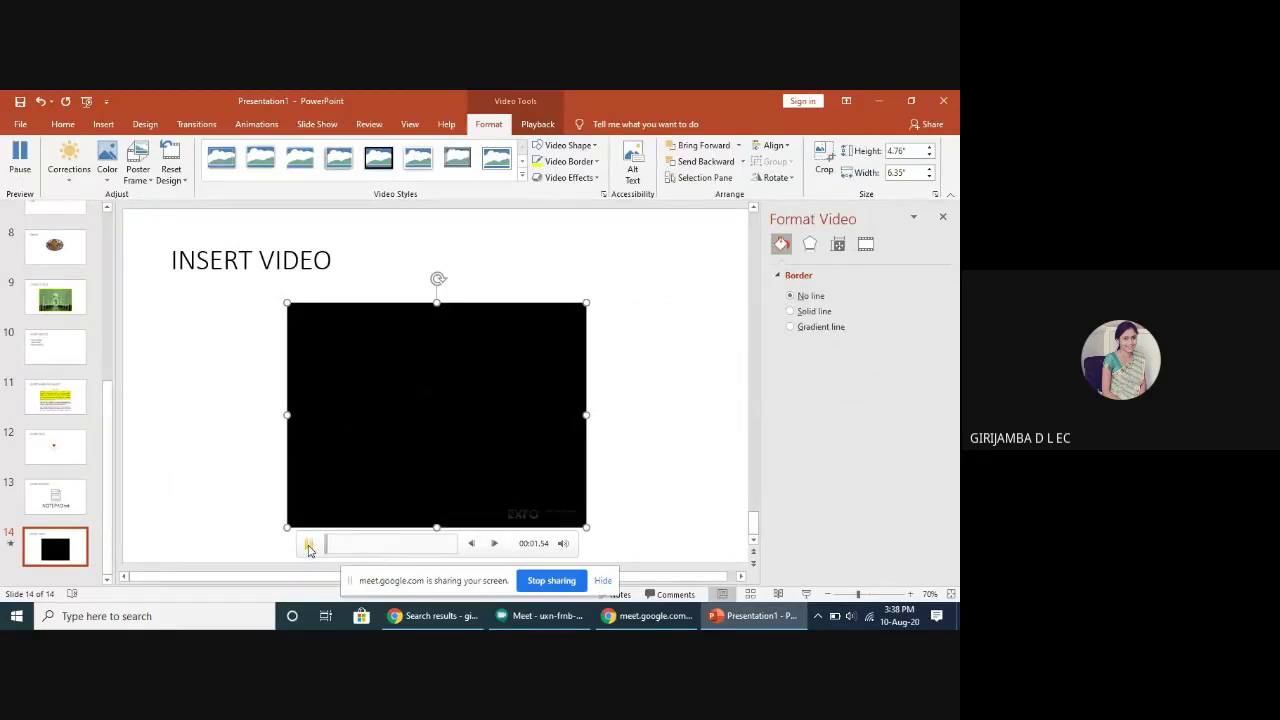
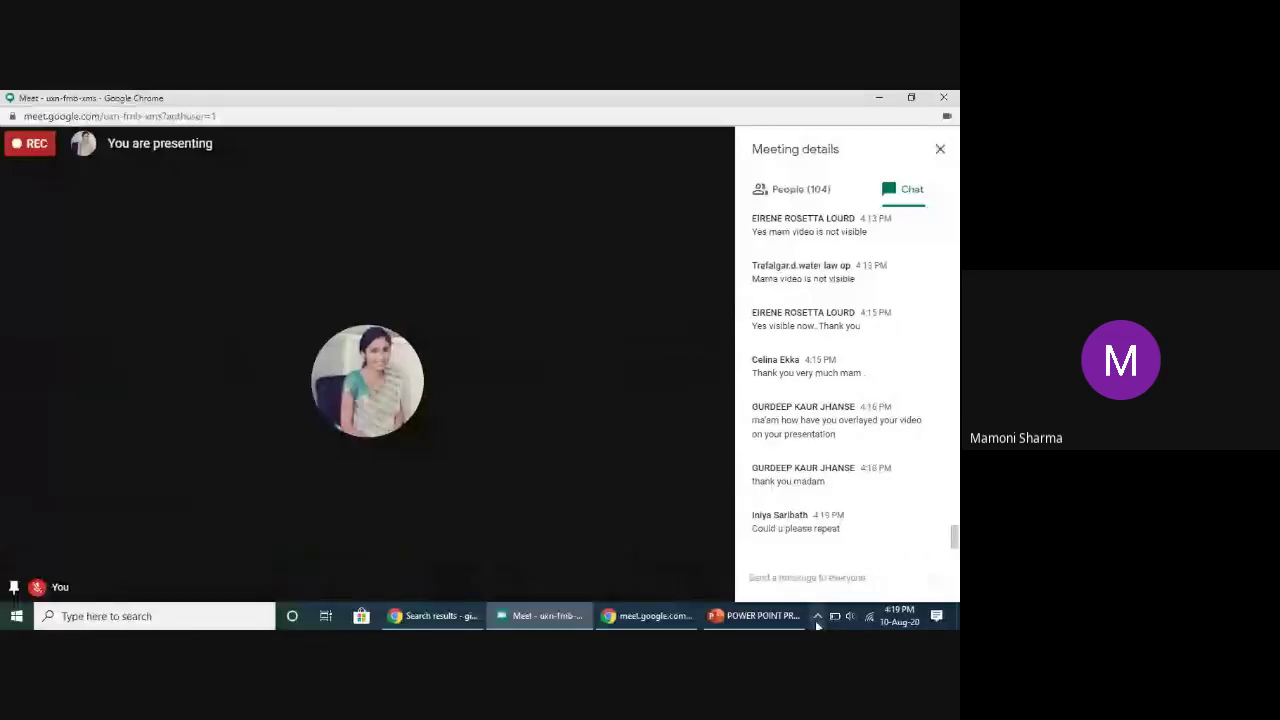
- Switch from the Google Meet chat to the TEACHERS TRAINING PROGRAM presentation in PowerPoint and dismiss the low-battery notice
{"action": "left_click", "coordinate": [771, 579]}
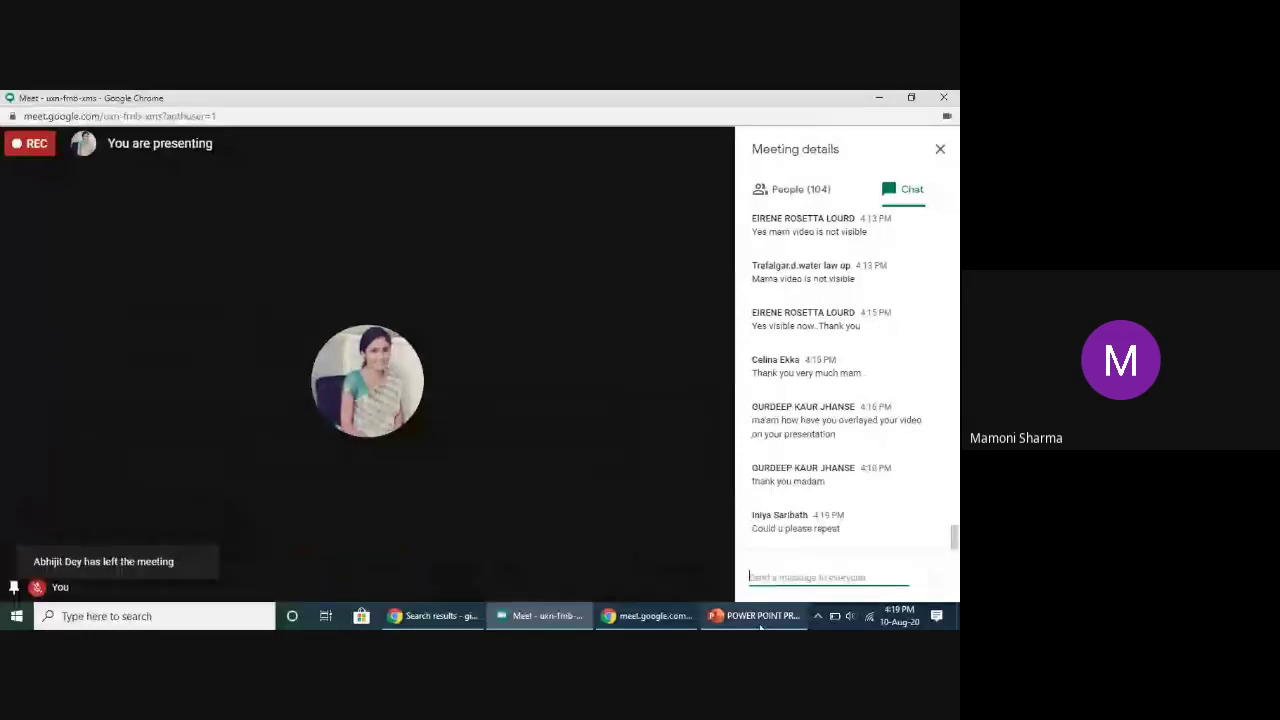
{"action": "left_click", "coordinate": [757, 616]}
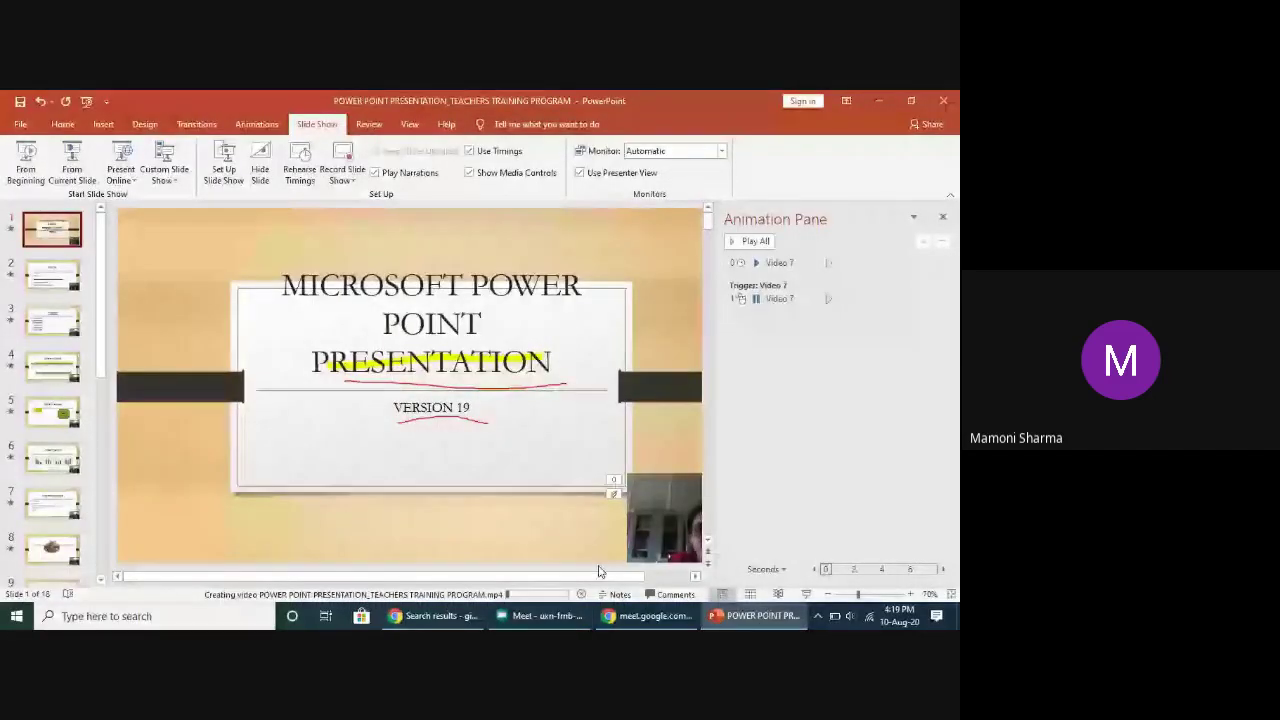
{"action": "left_click", "coordinate": [727, 618]}
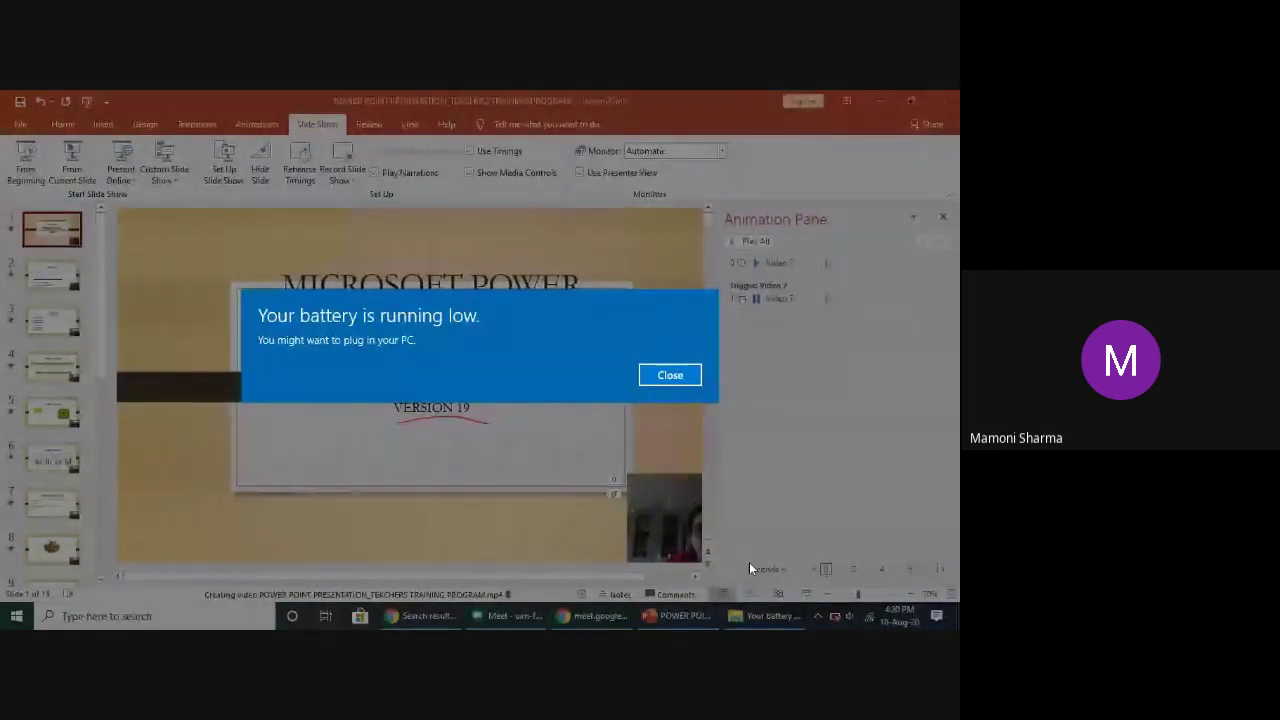
{"action": "key", "text": "Escape"}
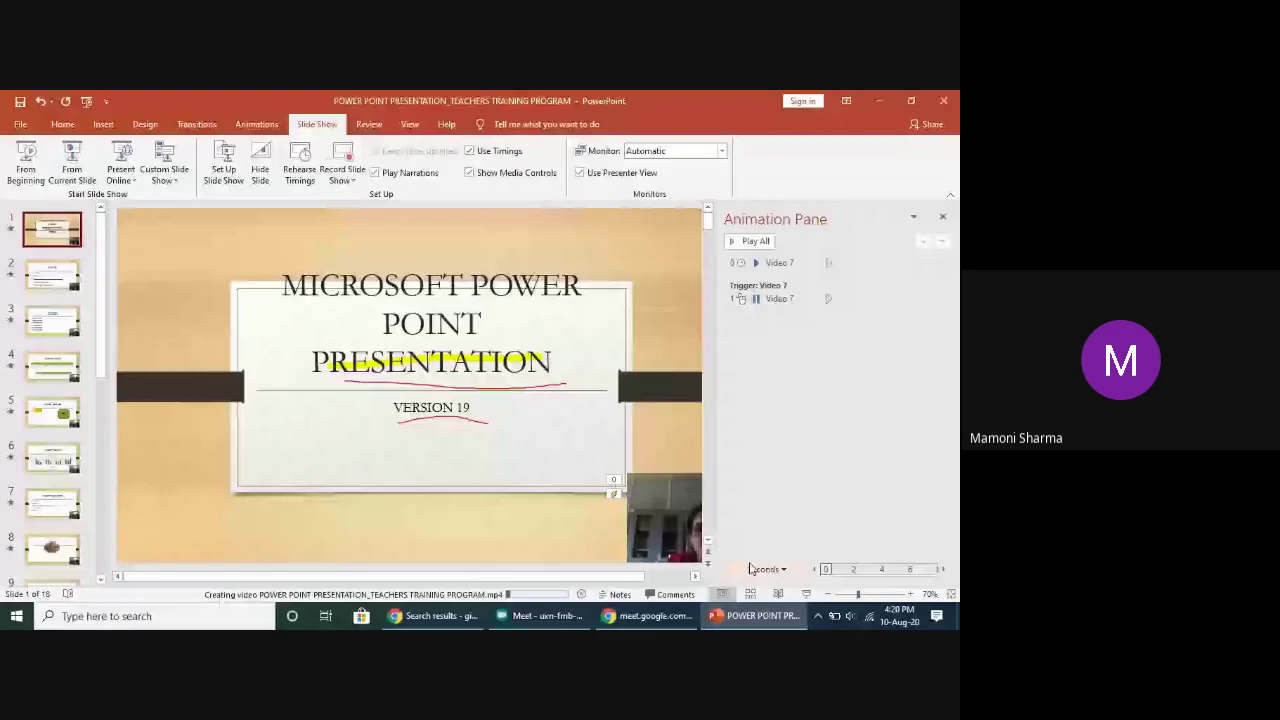
- Switch back to the Google Meet call and turn on the microphone
{"action": "key", "text": "alt+Tab"}
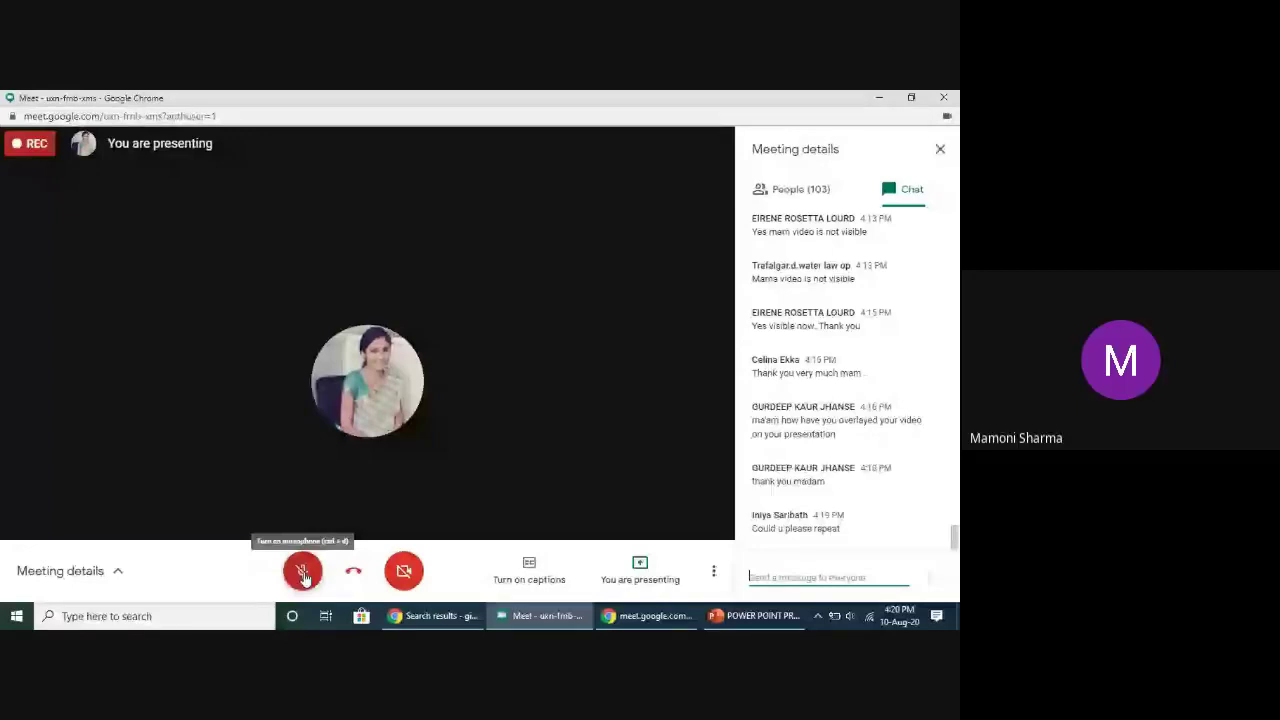
{"action": "left_click", "coordinate": [303, 572]}
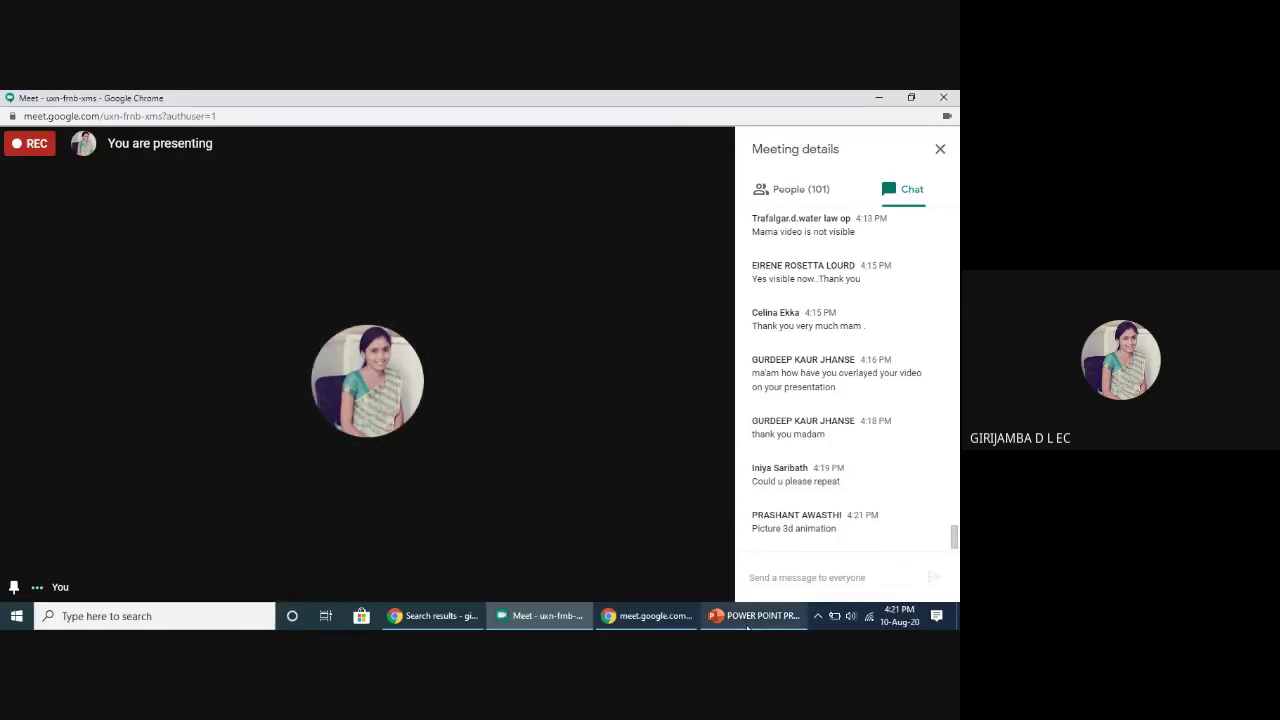
- Switch to PowerPoint and review the Create a Video export settings, including the available video quality choices
{"action": "mouse_move", "coordinate": [709, 624]}
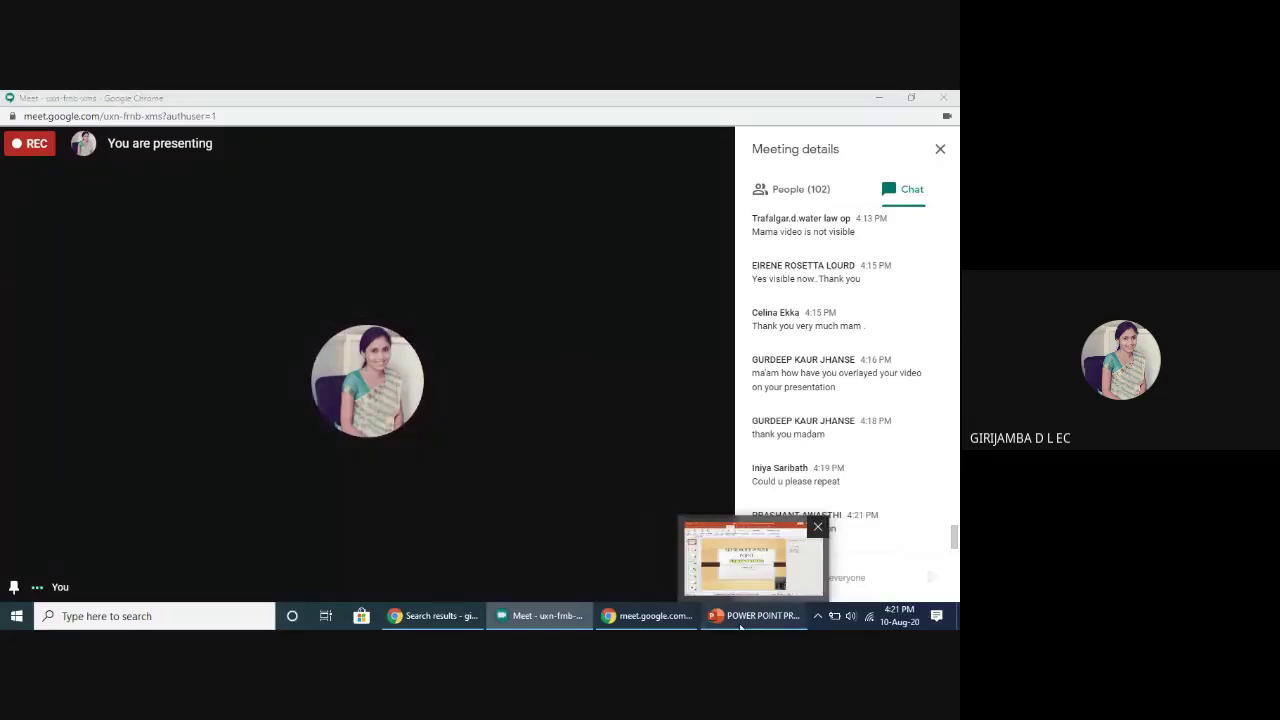
{"action": "left_click", "coordinate": [740, 620]}
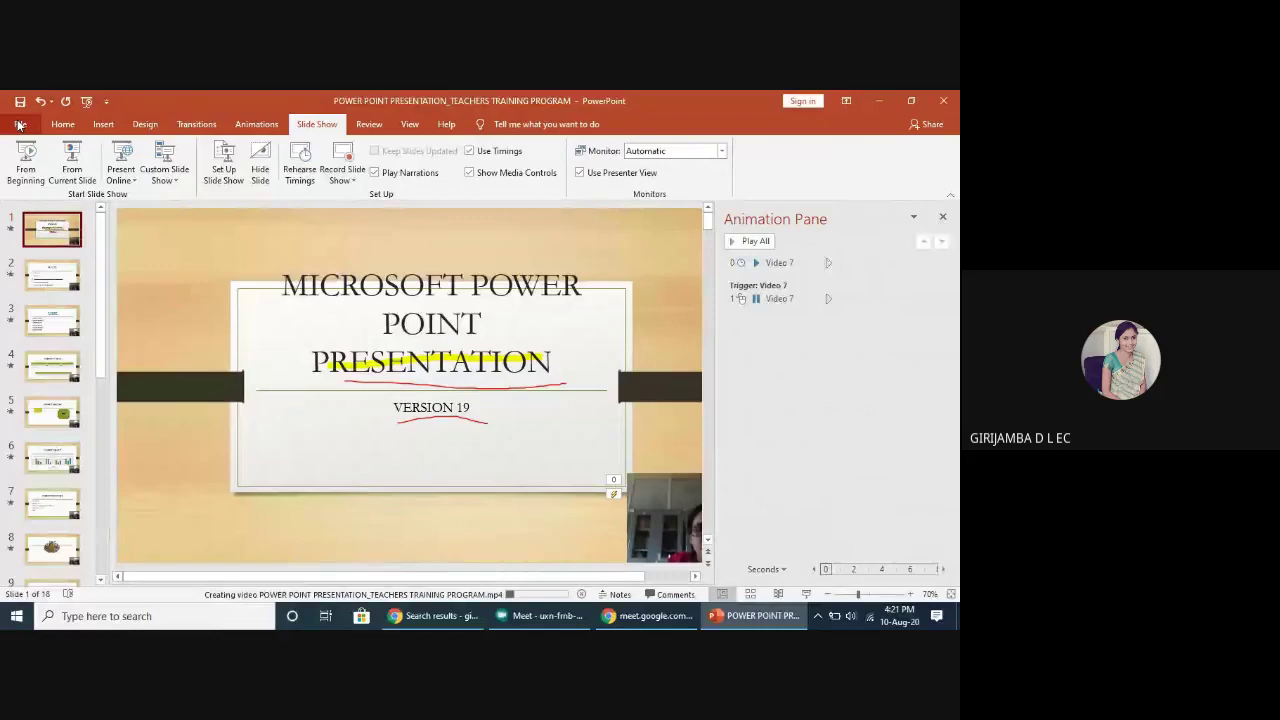
{"action": "left_click", "coordinate": [19, 124]}
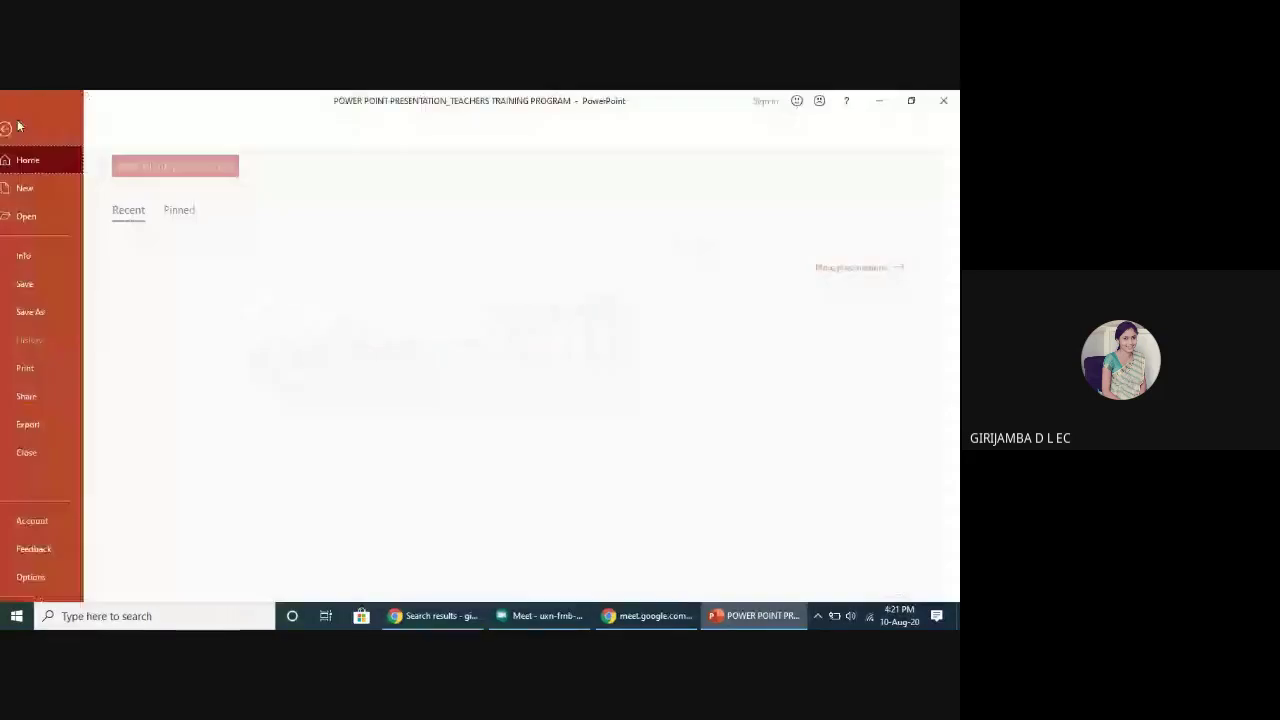
{"action": "left_click", "coordinate": [43, 427]}
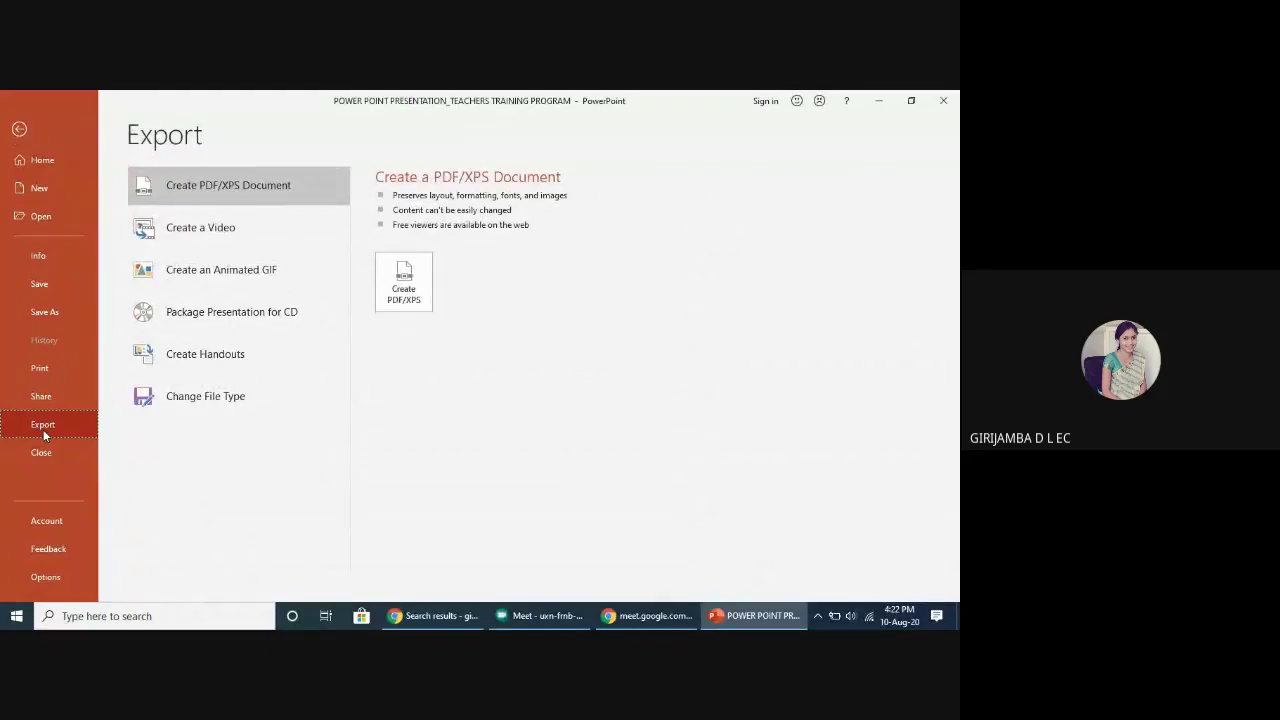
{"action": "left_click", "coordinate": [248, 238]}
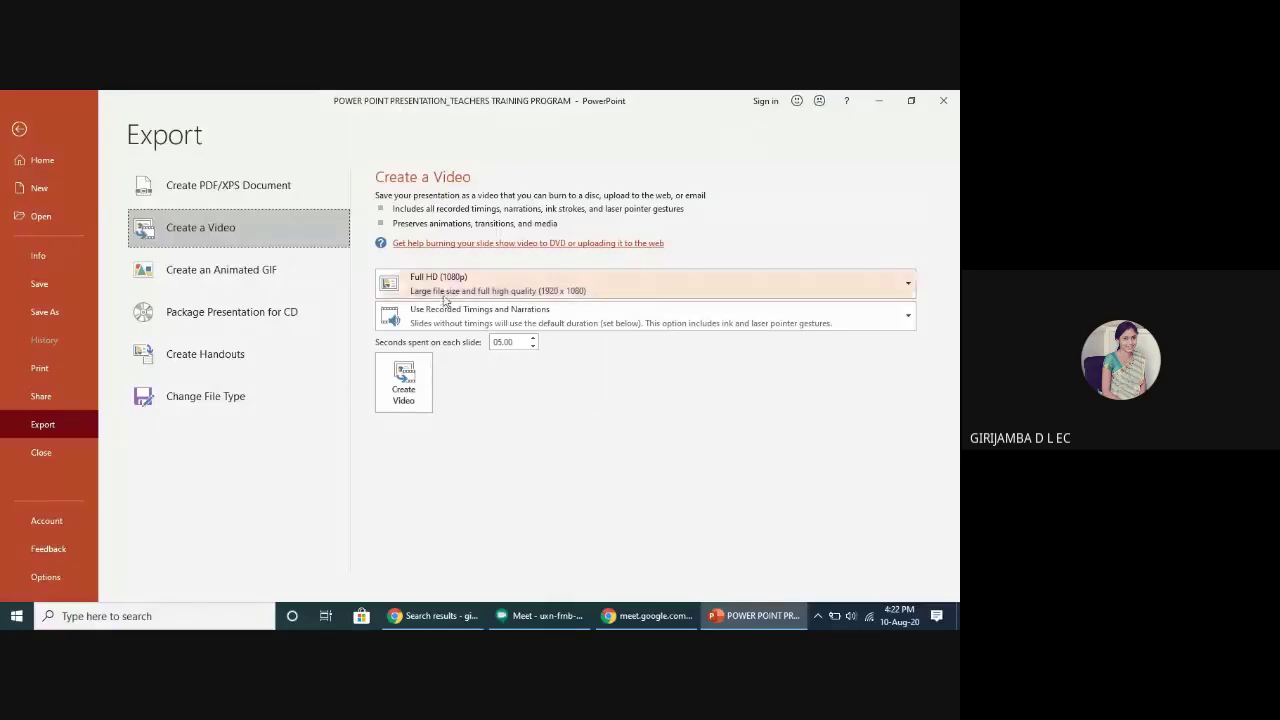
{"action": "left_click", "coordinate": [614, 291]}
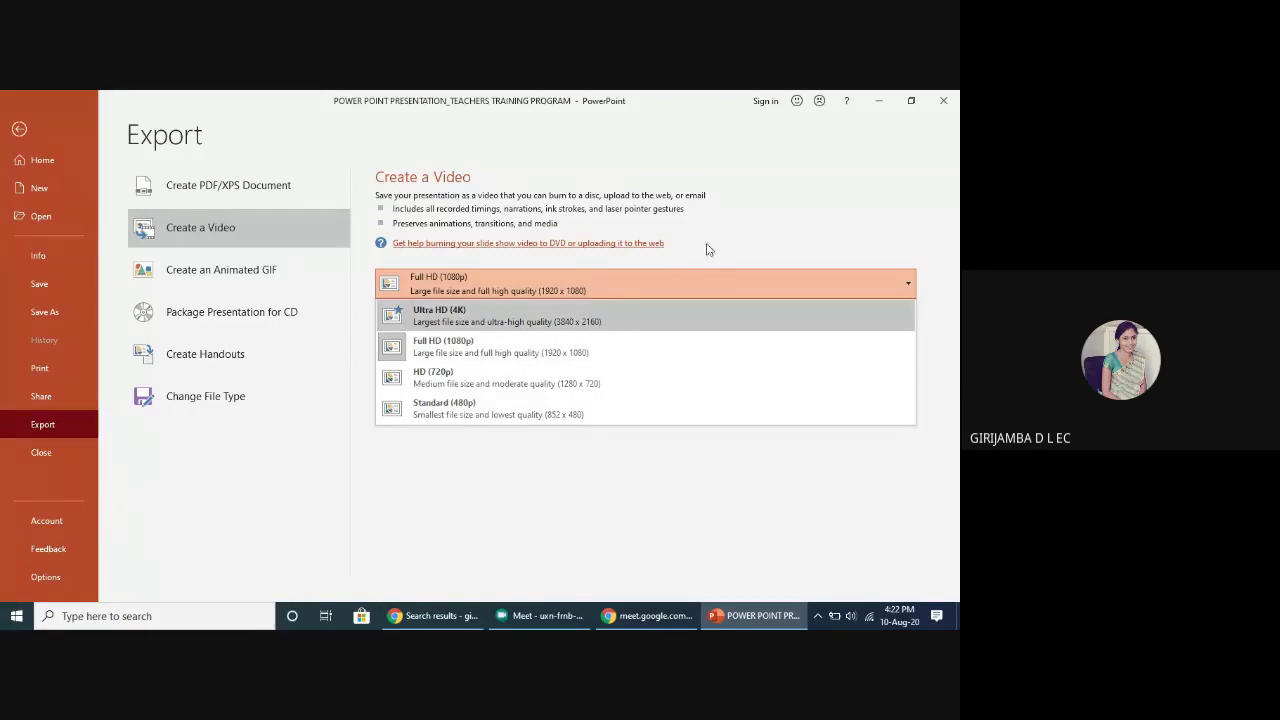
{"action": "left_click", "coordinate": [308, 445]}
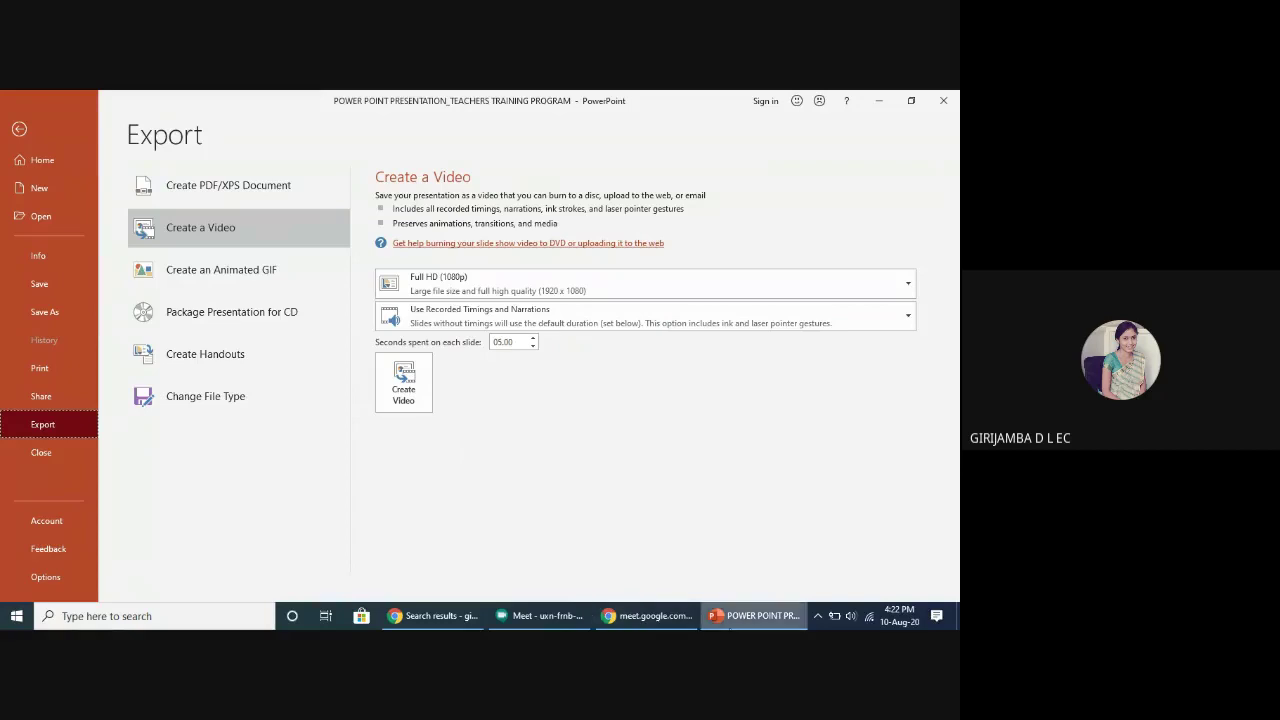
- Glance at the Google Meet chat, return to PowerPoint and leave the export page for the slide view
{"action": "key", "text": "alt+Tab"}
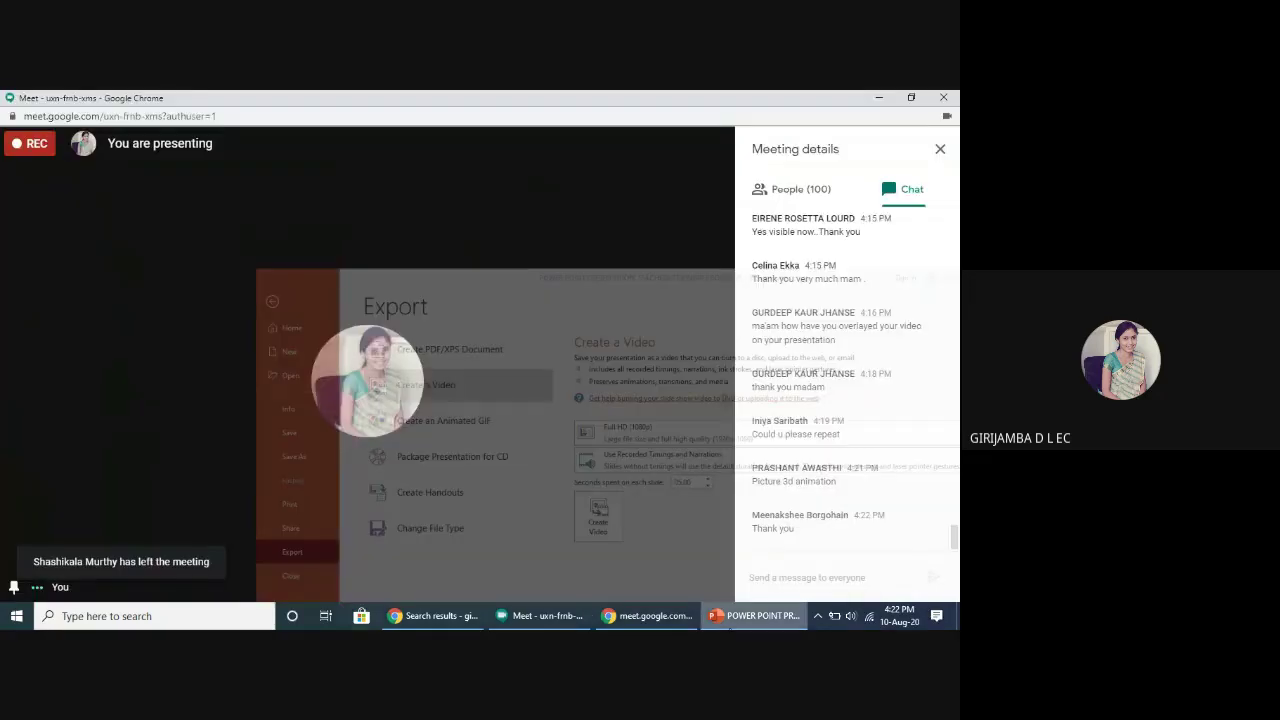
{"action": "key", "text": "alt+Tab"}
{"action": "left_click", "coordinate": [15, 130]}
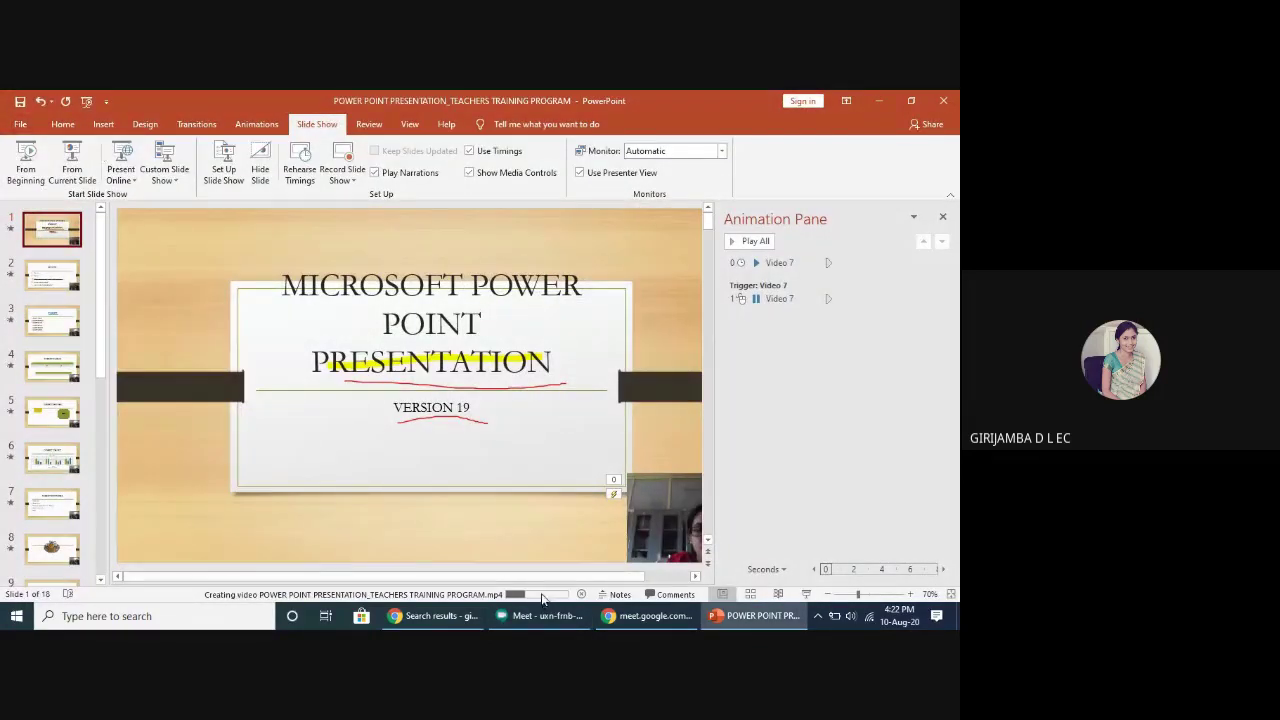
- Minimize the open windows to reach the desktop and open the TEACHERS TRAINING PROGRAM folder
{"action": "mouse_move", "coordinate": [713, 622]}
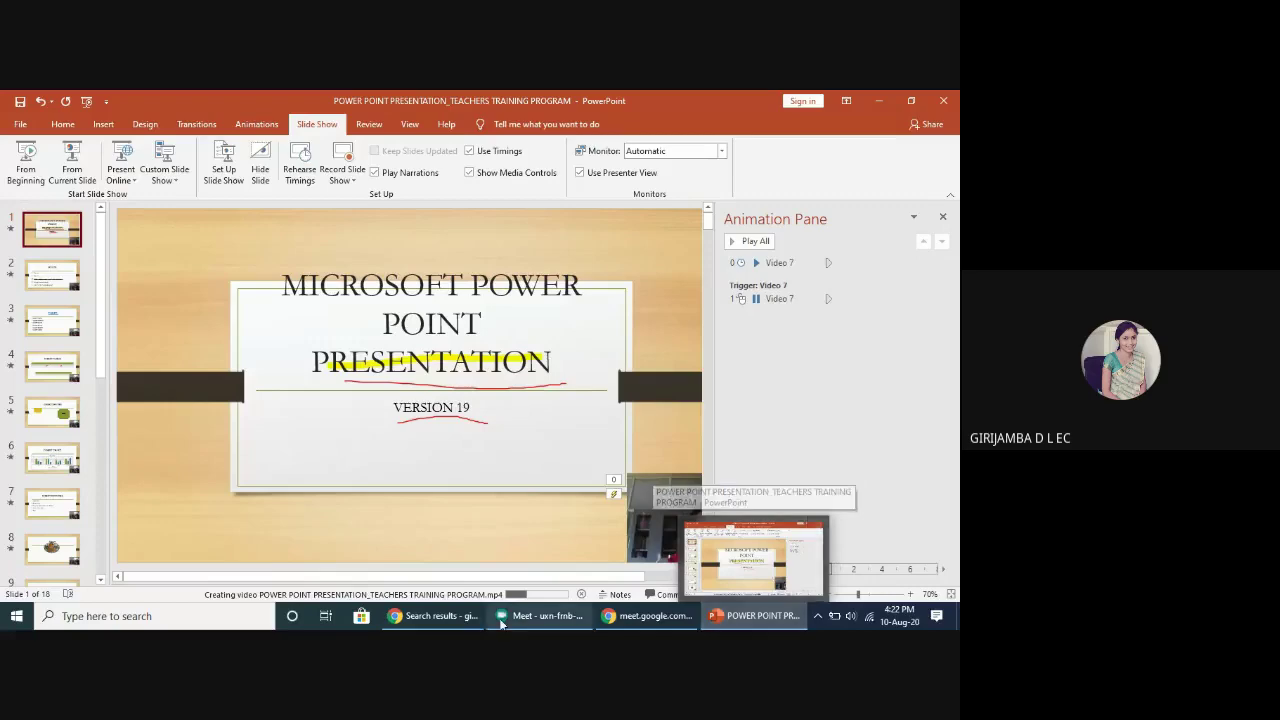
{"action": "left_click", "coordinate": [542, 558]}
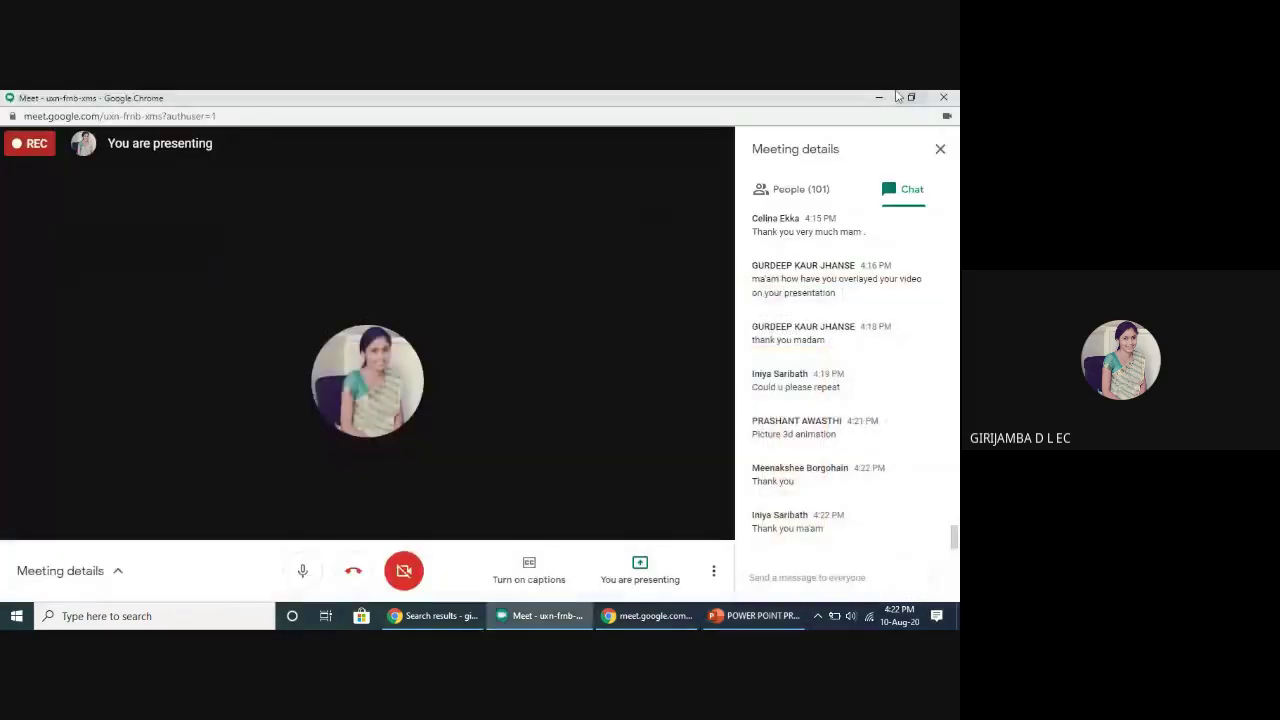
{"action": "left_click", "coordinate": [879, 97]}
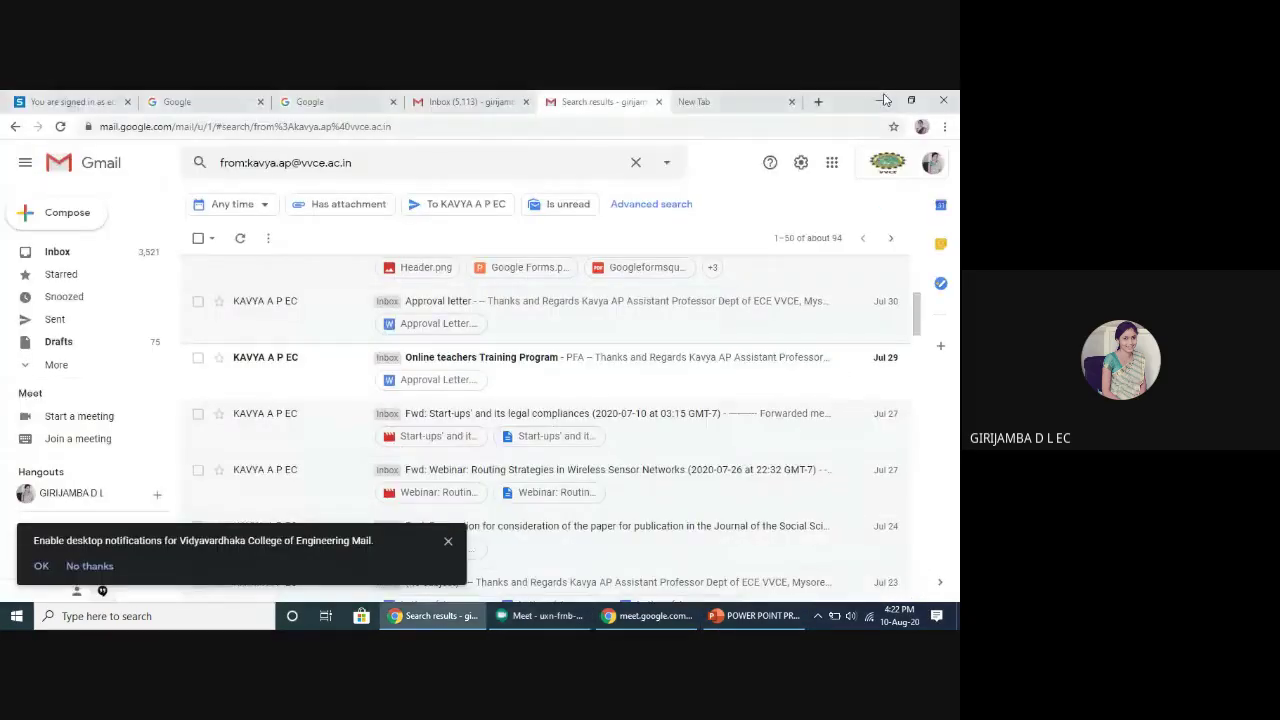
{"action": "left_click", "coordinate": [879, 99]}
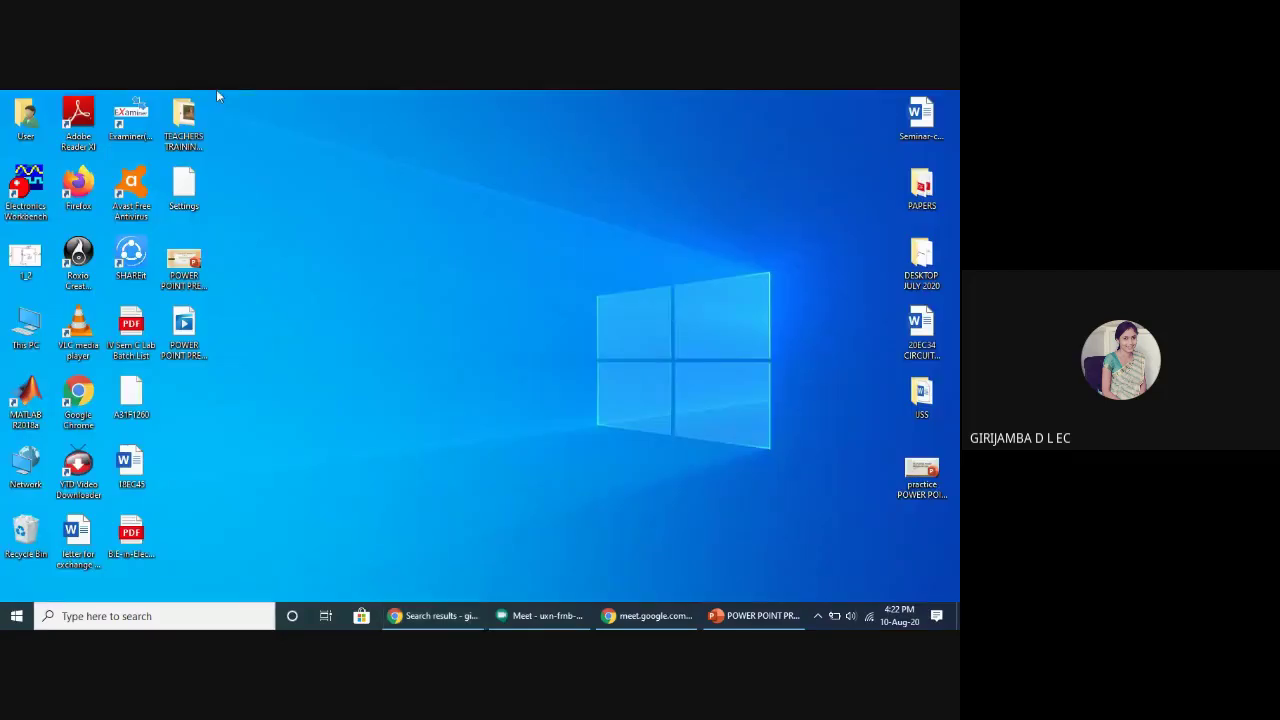
{"action": "left_click", "coordinate": [192, 118]}
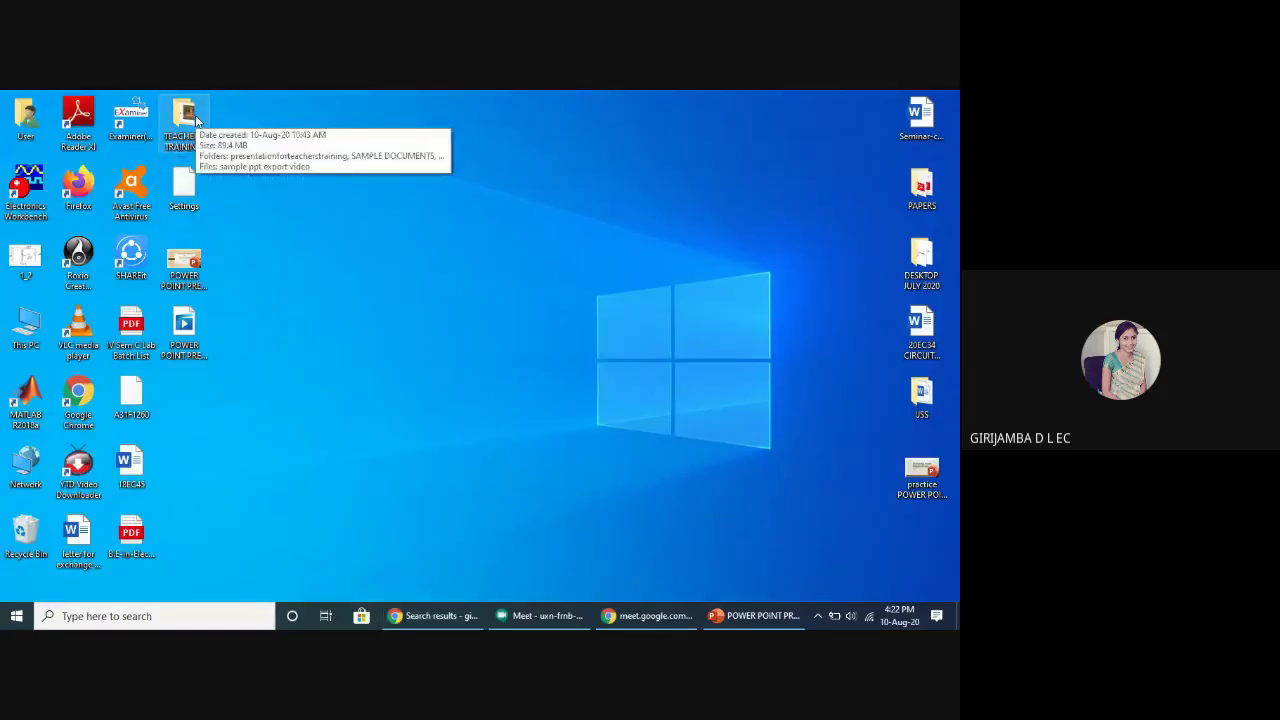
{"action": "double_click", "coordinate": [184, 115]}
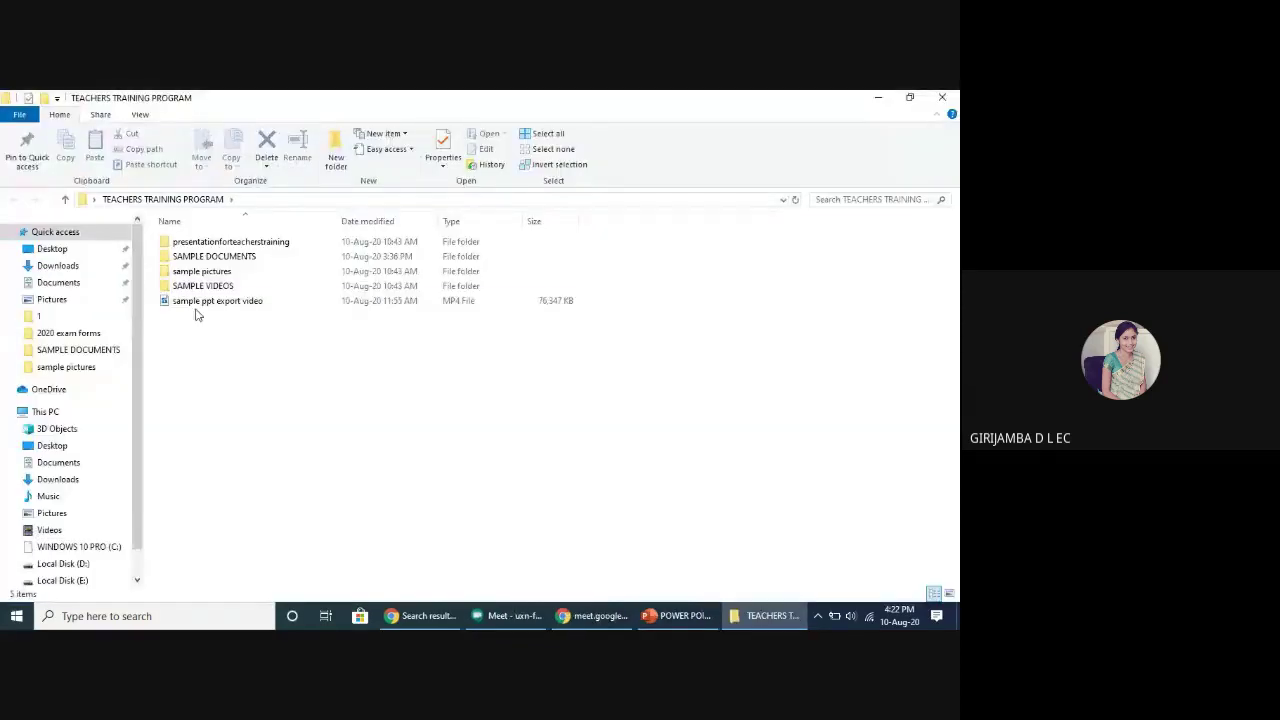
- Open the sample ppt export video from the TEACHERS TRAINING PROGRAM folder and play it in full screen
{"action": "left_click", "coordinate": [188, 303]}
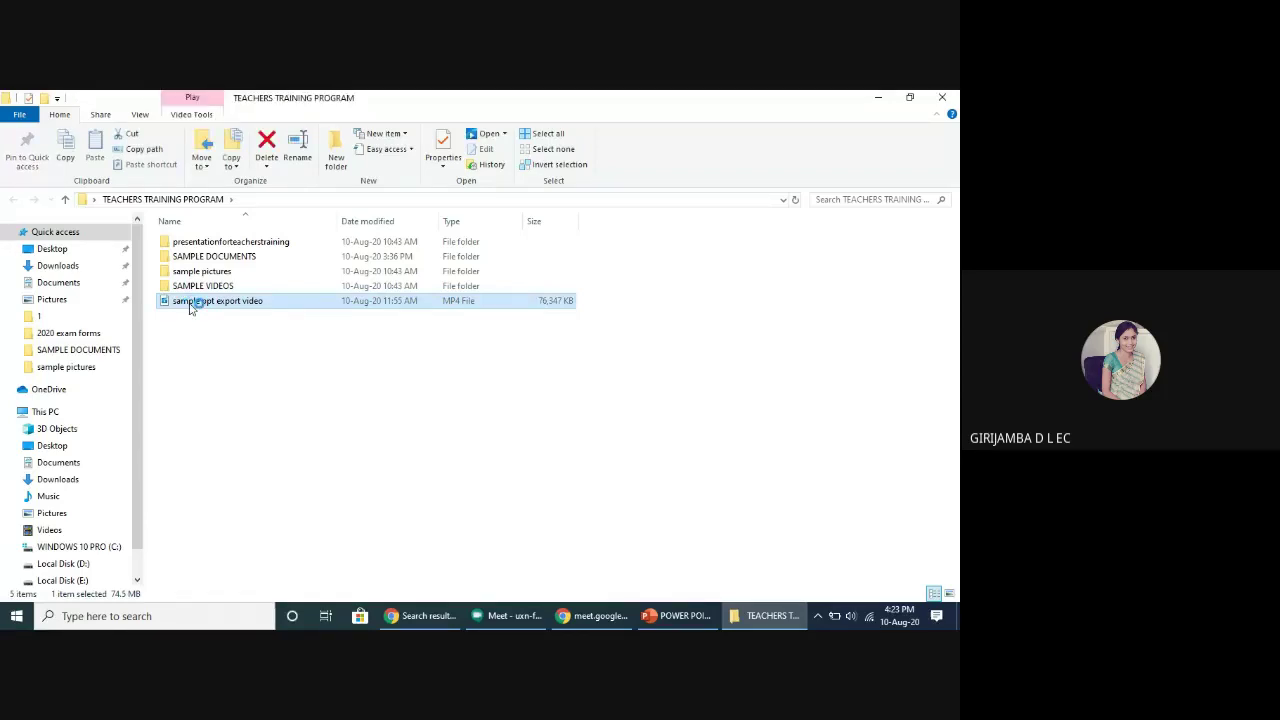
{"action": "double_click", "coordinate": [190, 307]}
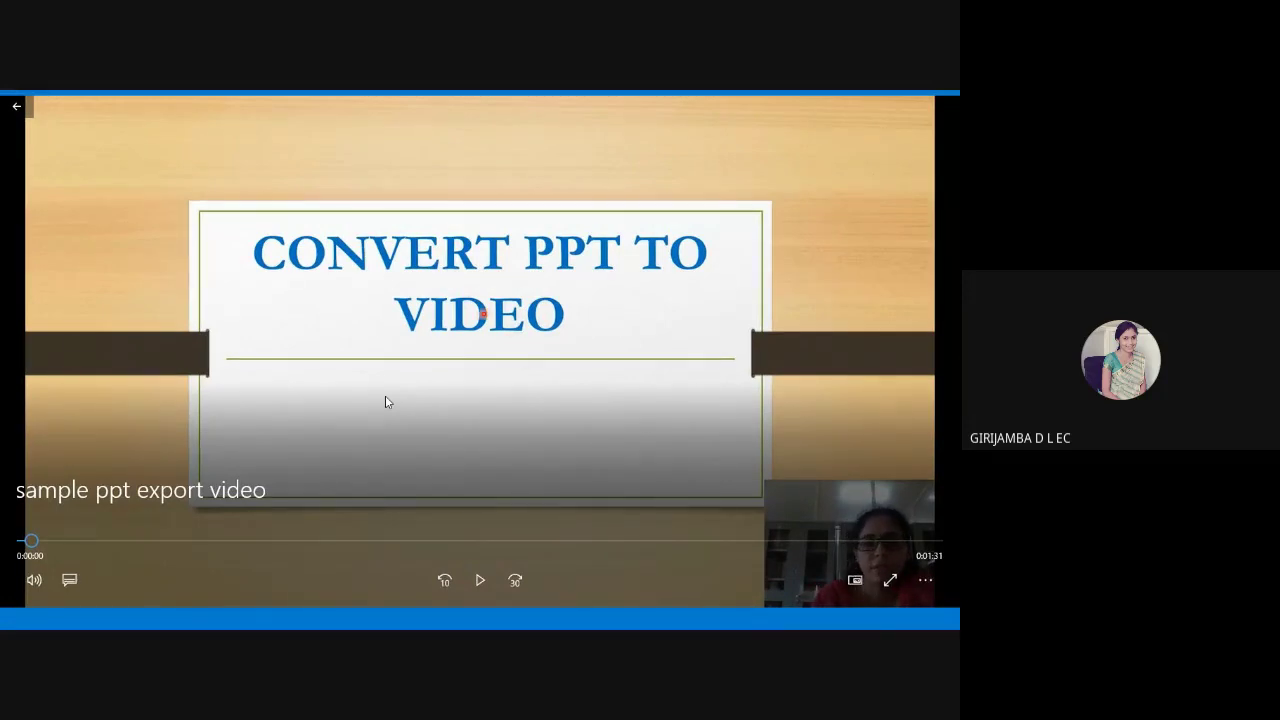
{"action": "double_click", "coordinate": [386, 401]}
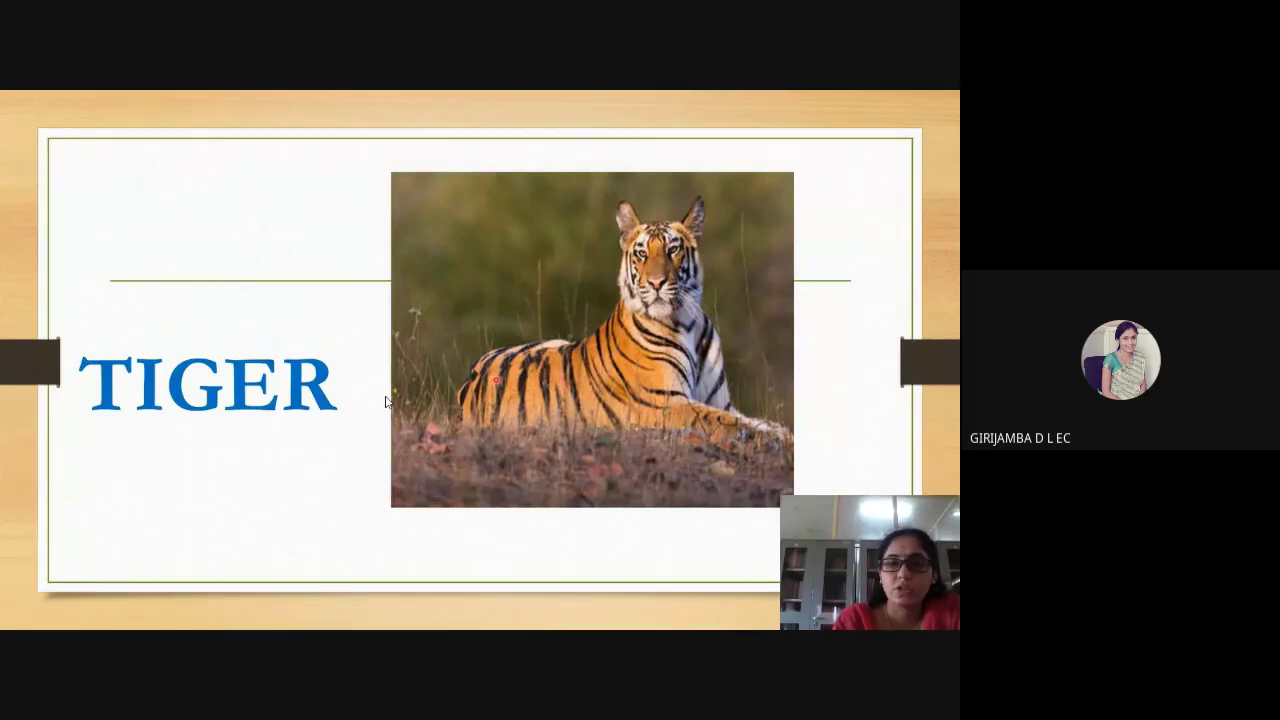
- Pause the sample video on the TIGER slide, leave full screen and close the video player
{"action": "mouse_move", "coordinate": [411, 447]}
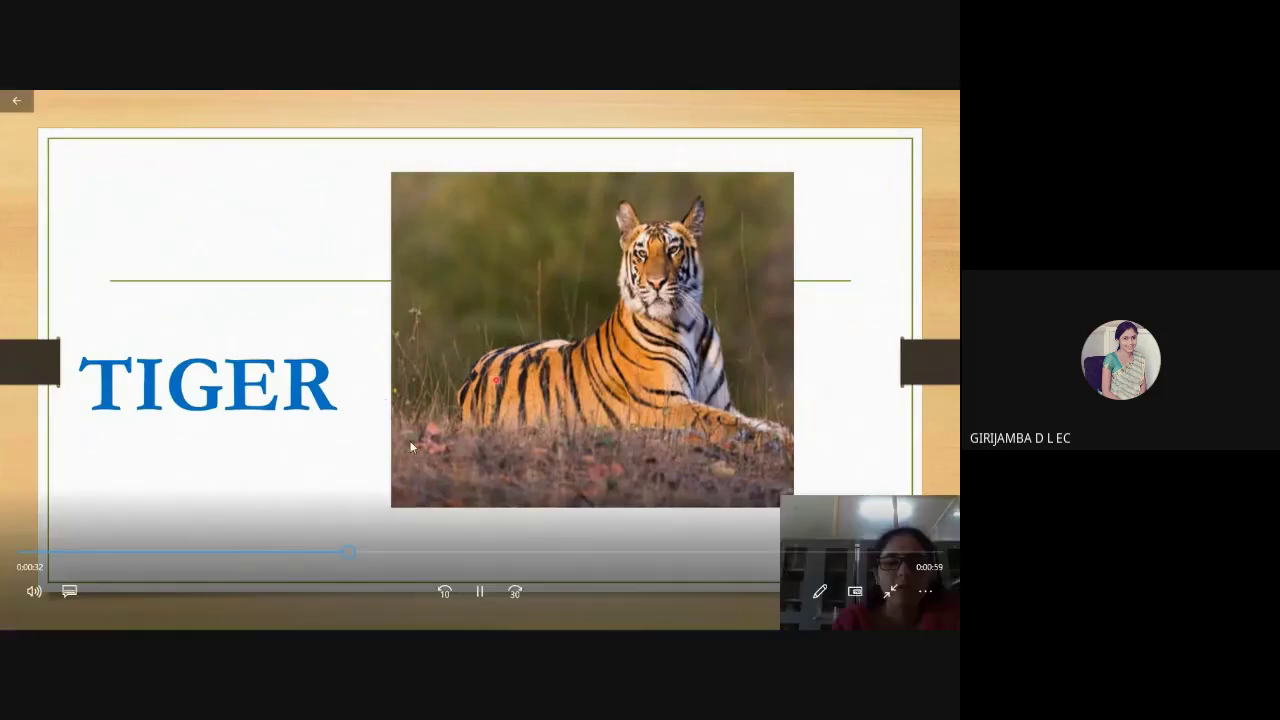
{"action": "left_click", "coordinate": [479, 595]}
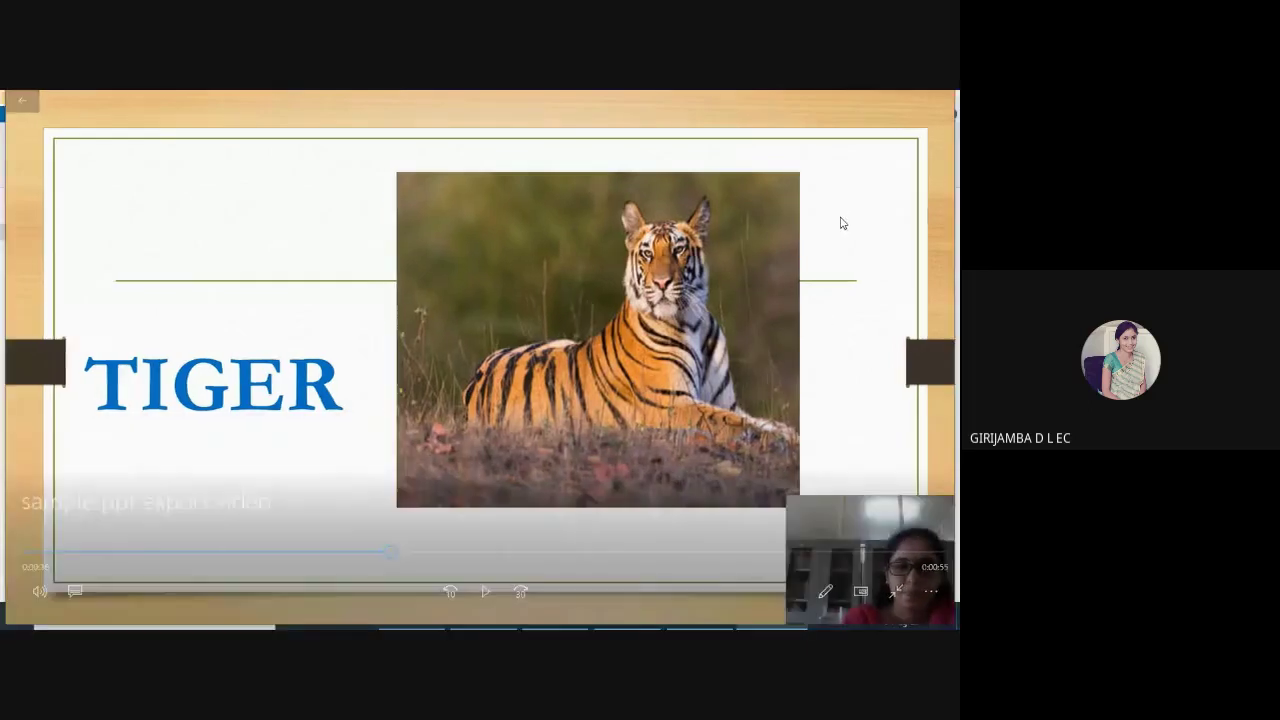
{"action": "key", "text": "Escape"}
{"action": "left_click", "coordinate": [943, 100]}
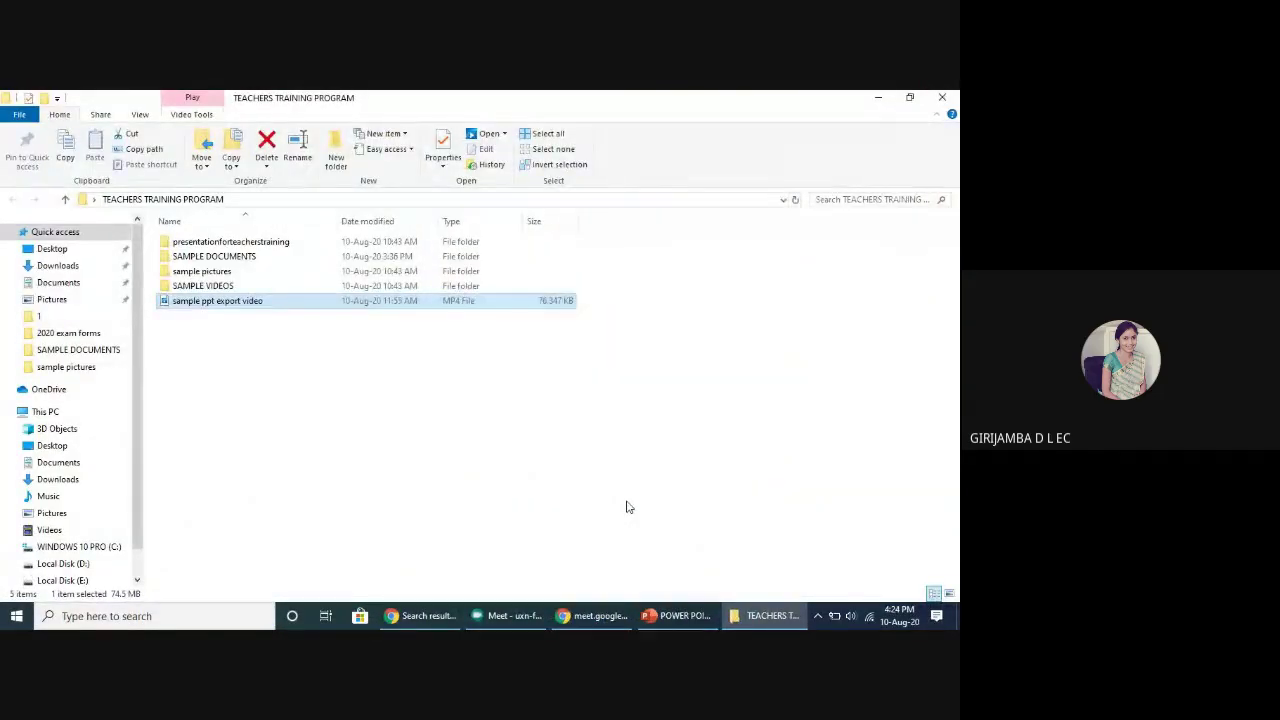
- Switch to PowerPoint, minimize the open windows to show the desktop, and return to the presentation in PowerPoint
{"action": "left_click", "coordinate": [598, 617]}
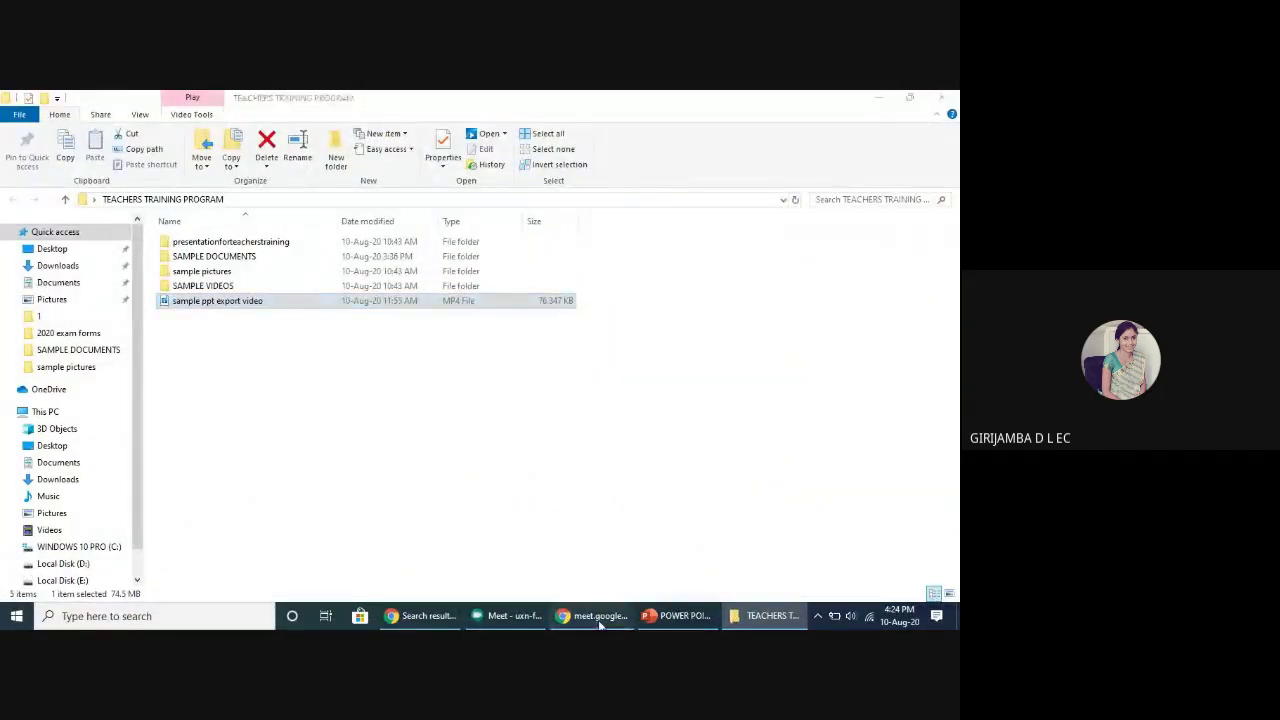
{"action": "left_click", "coordinate": [651, 617]}
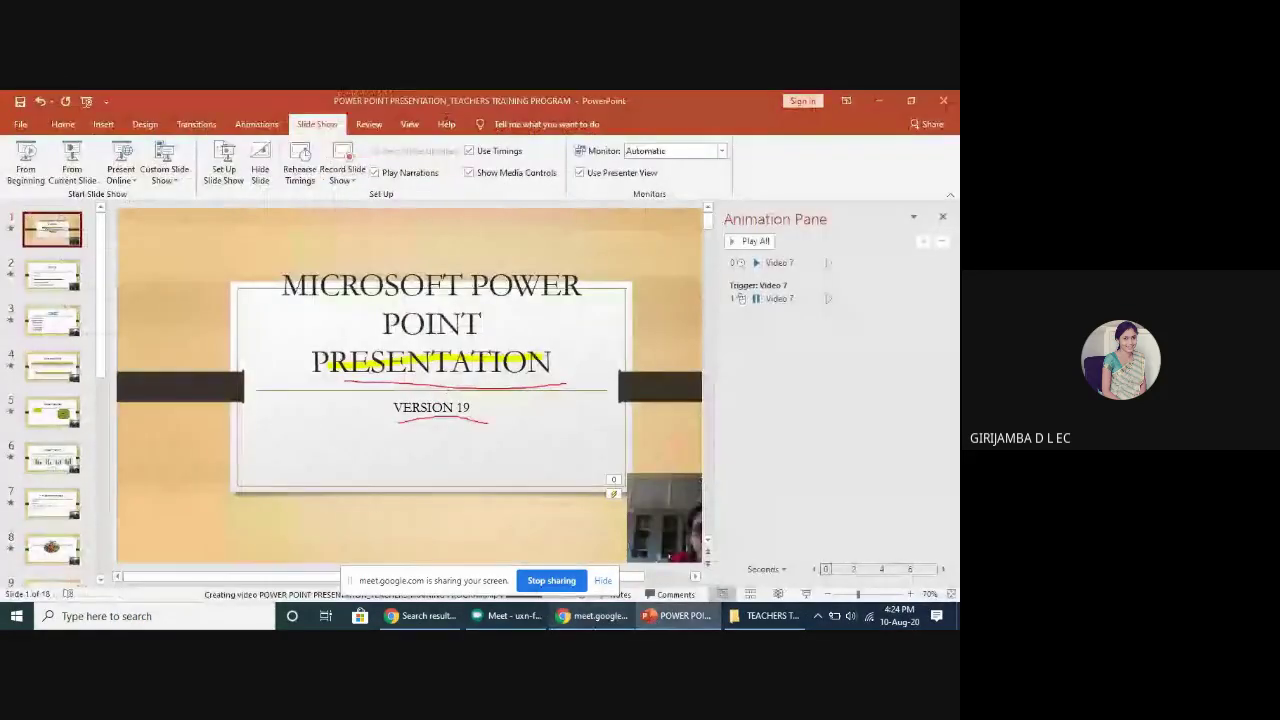
{"action": "left_click", "coordinate": [880, 100]}
{"action": "left_click", "coordinate": [880, 98]}
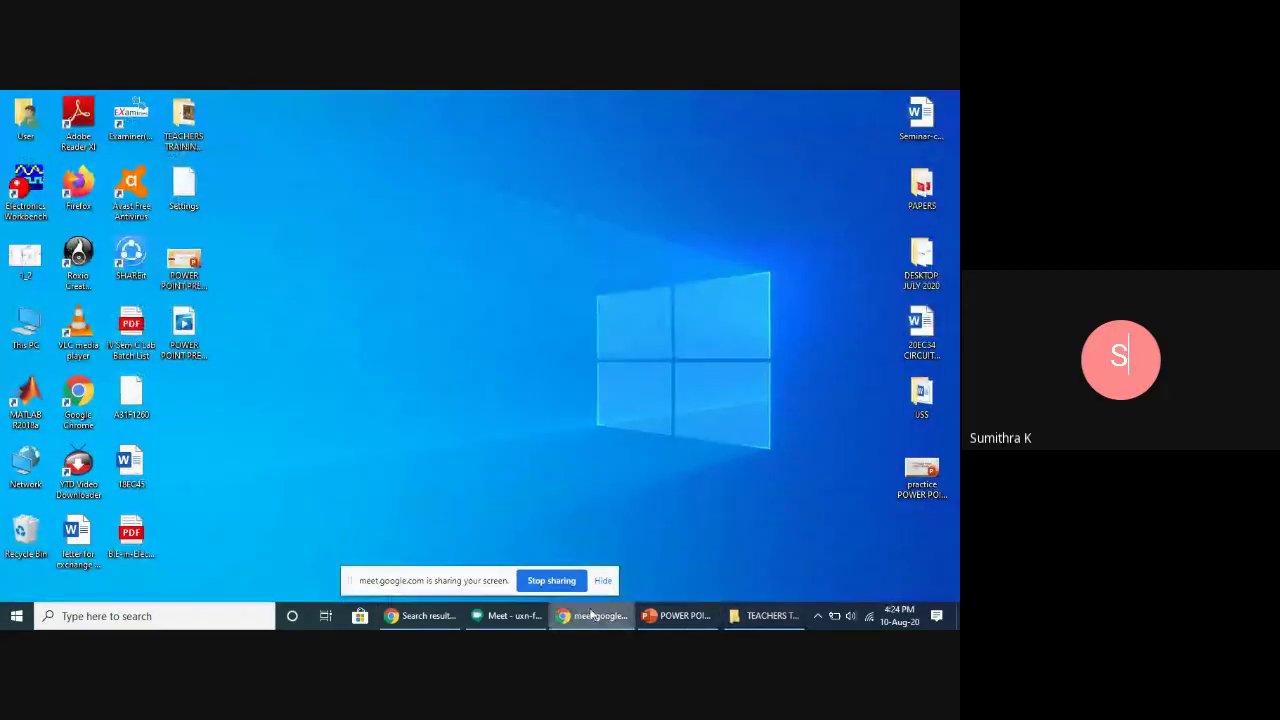
{"action": "left_click", "coordinate": [676, 620]}
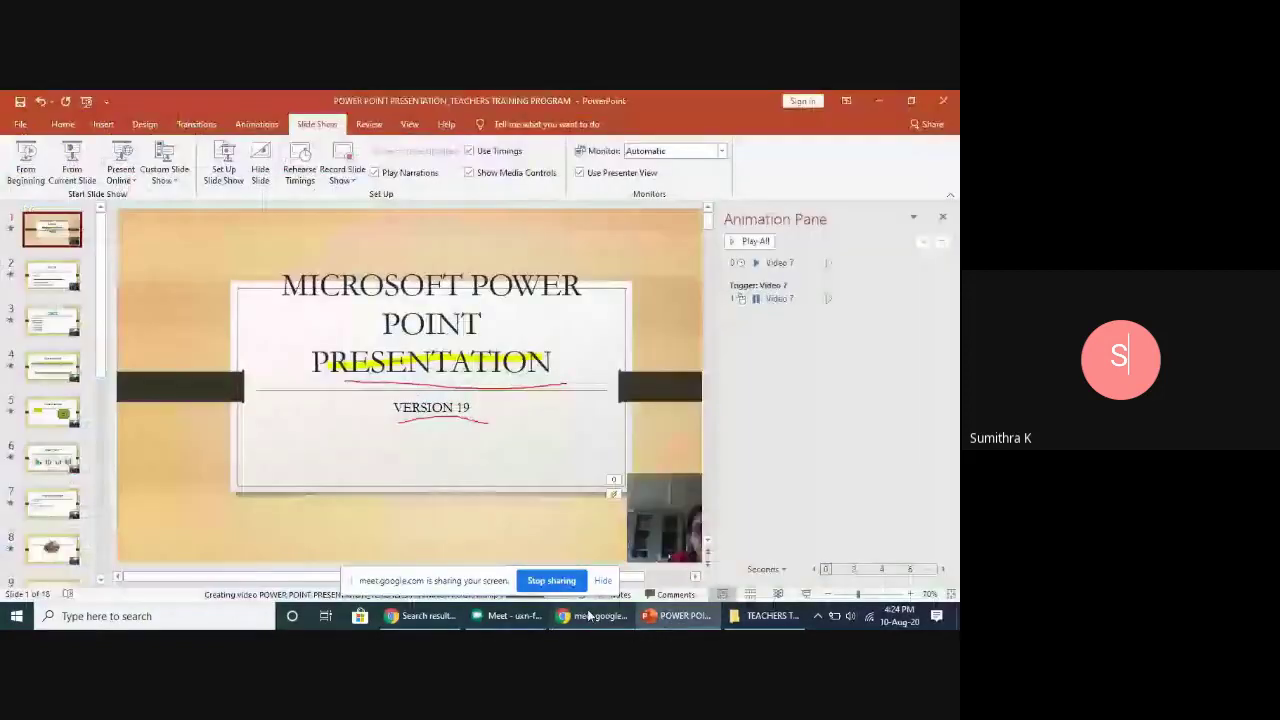
- Switch to the Google Meet call and turn off the microphone
{"action": "left_click", "coordinate": [500, 618]}
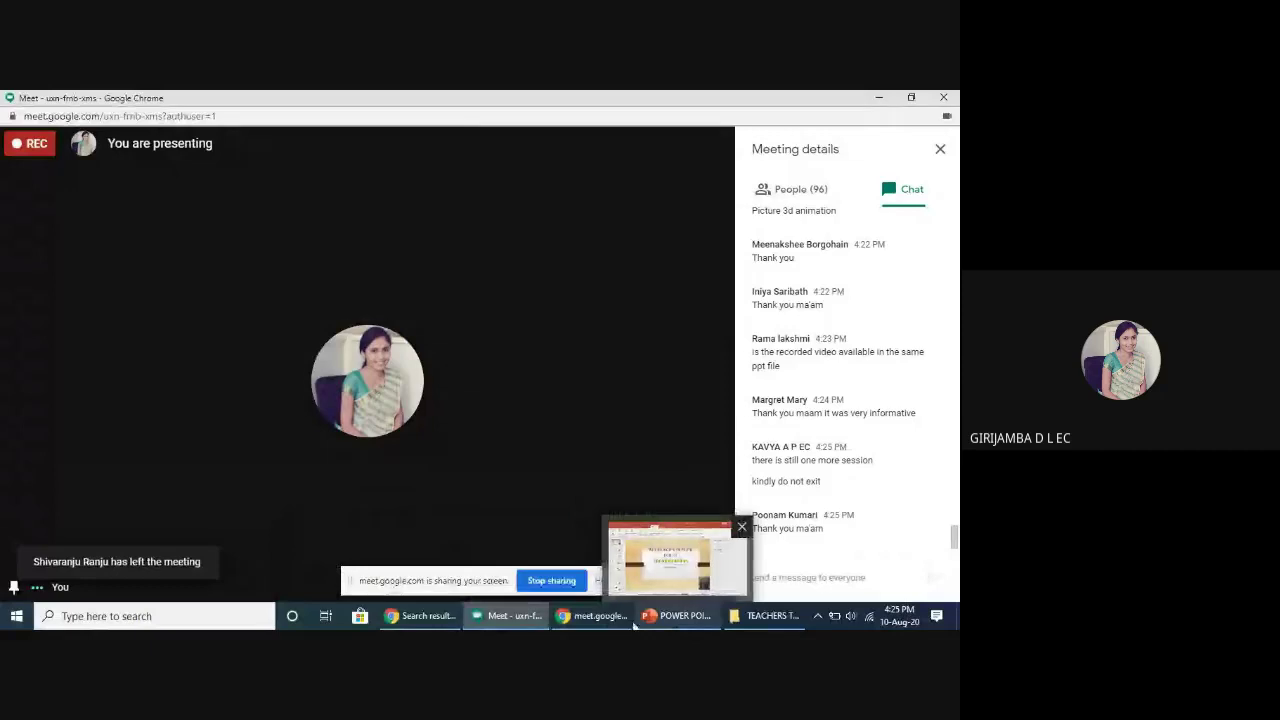
{"action": "mouse_move", "coordinate": [508, 616]}
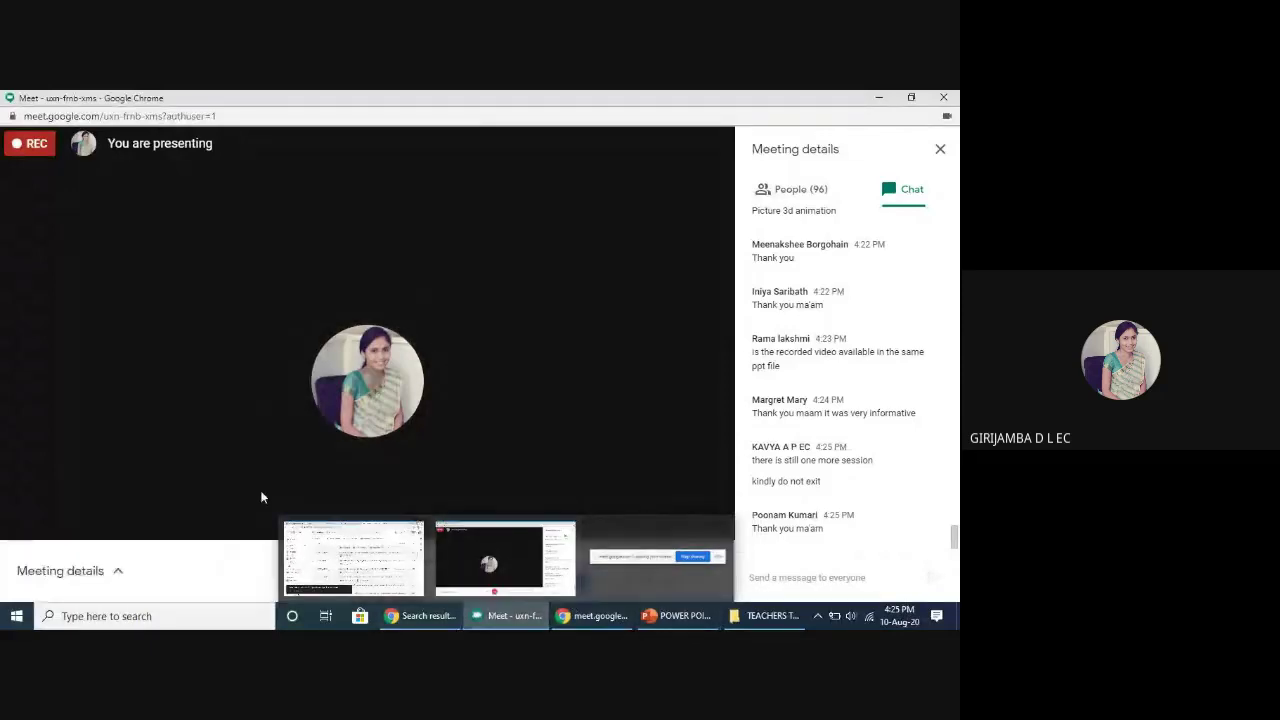
{"action": "left_click", "coordinate": [303, 575]}
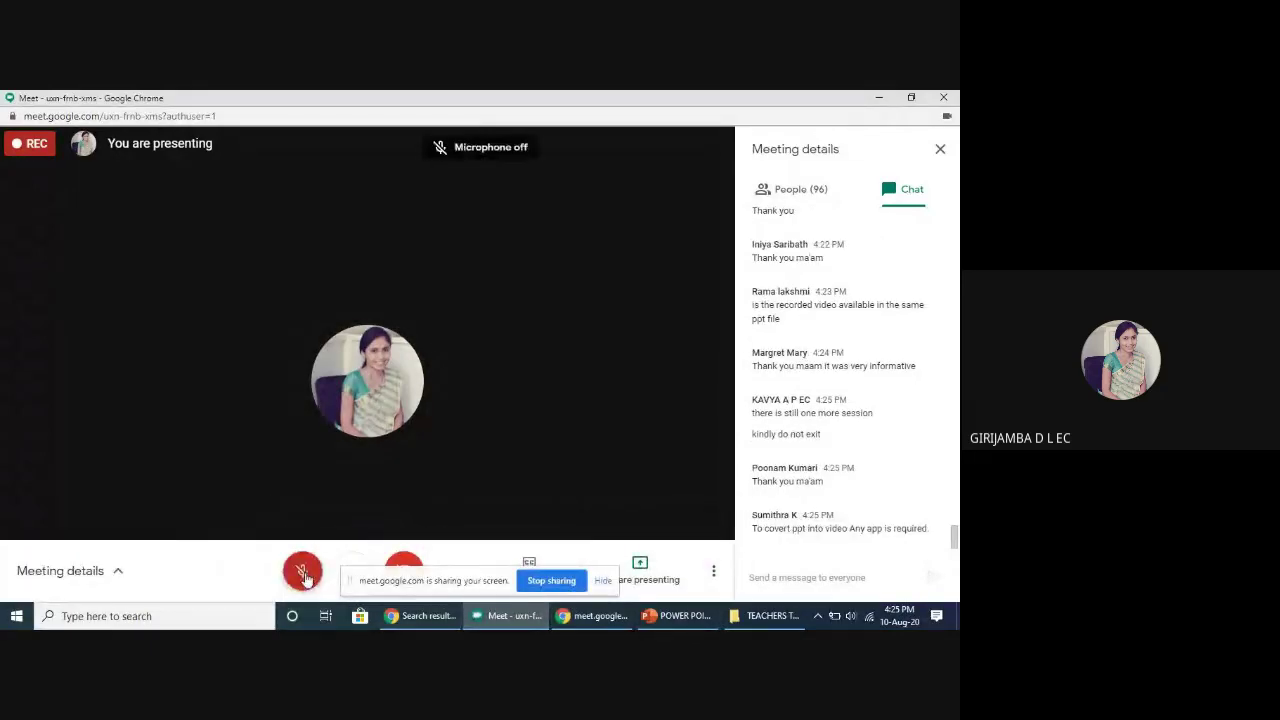